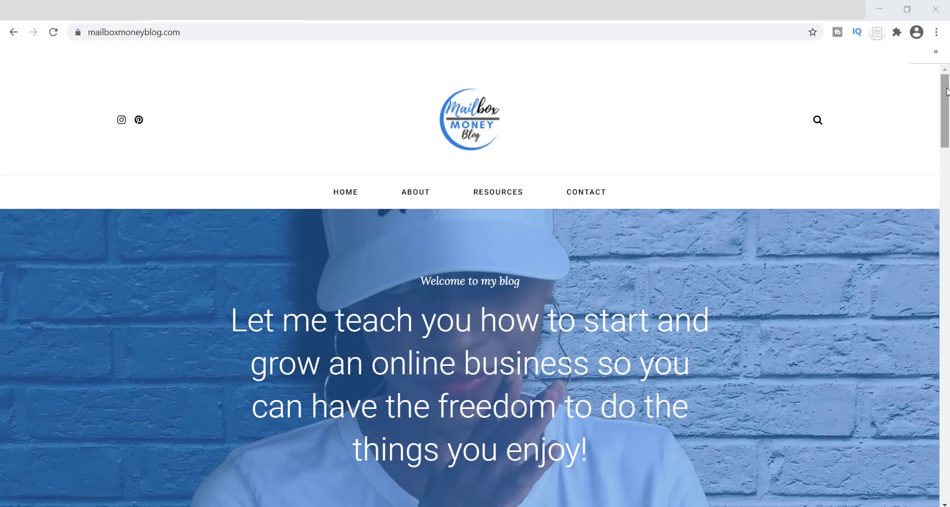
Step: Scroll the Mailbox Money blog and go to the Canva home page
left_click_drag(946, 92, 947, 219)
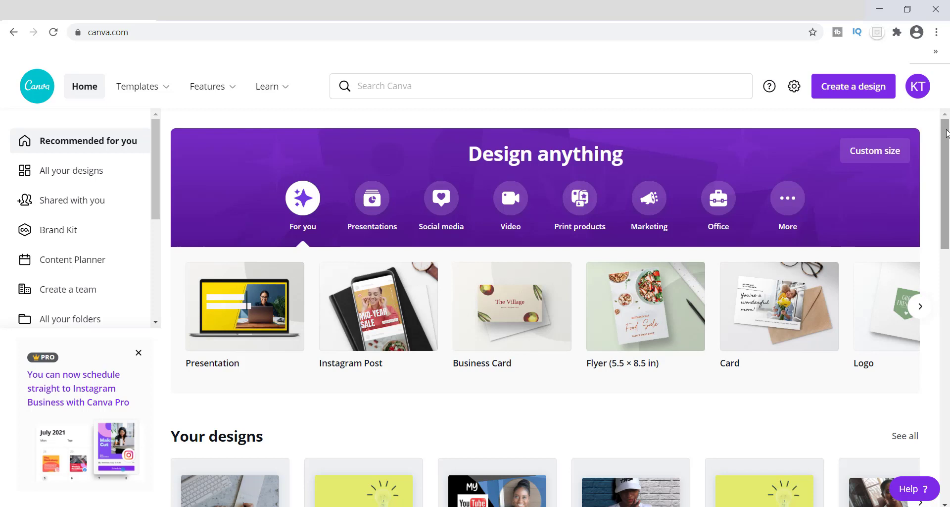
Step: Scroll the Canva home page and open the Templates gallery
left_click_drag(946, 133, 949, 197)
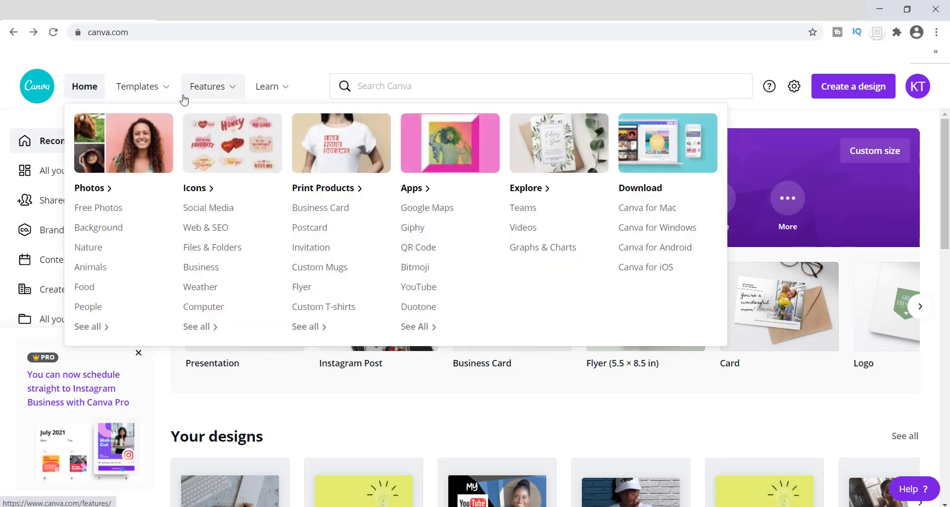
left_click(145, 88)
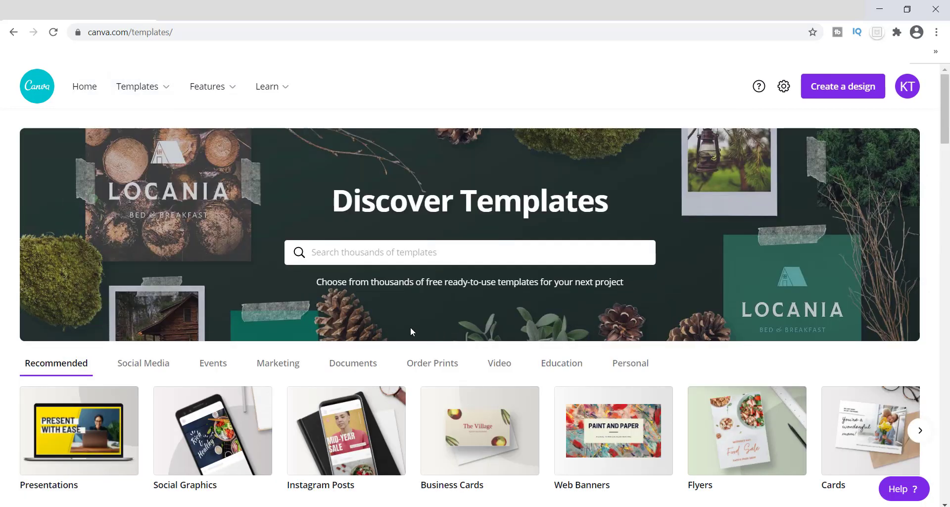
Step: Search templates for 'blo', pick Blog Banners, and browse the banner results
left_click(337, 256)
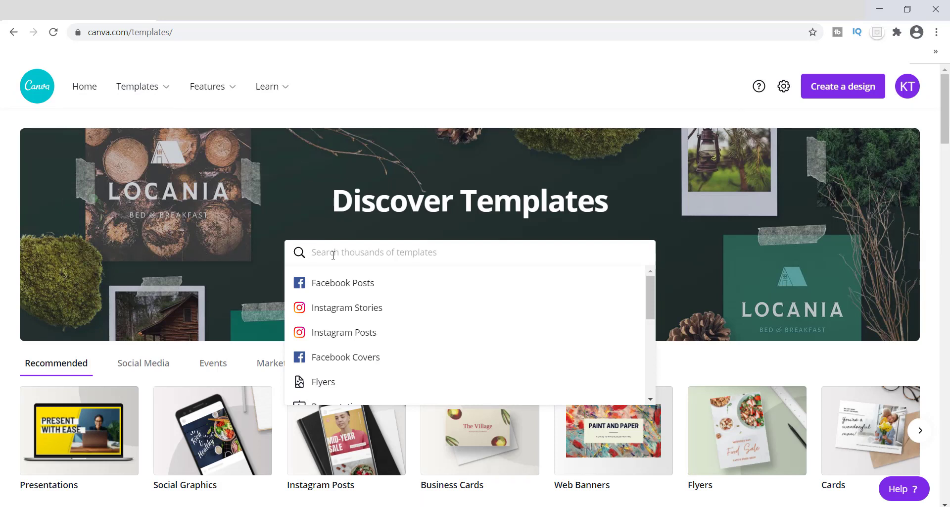
type("blog")
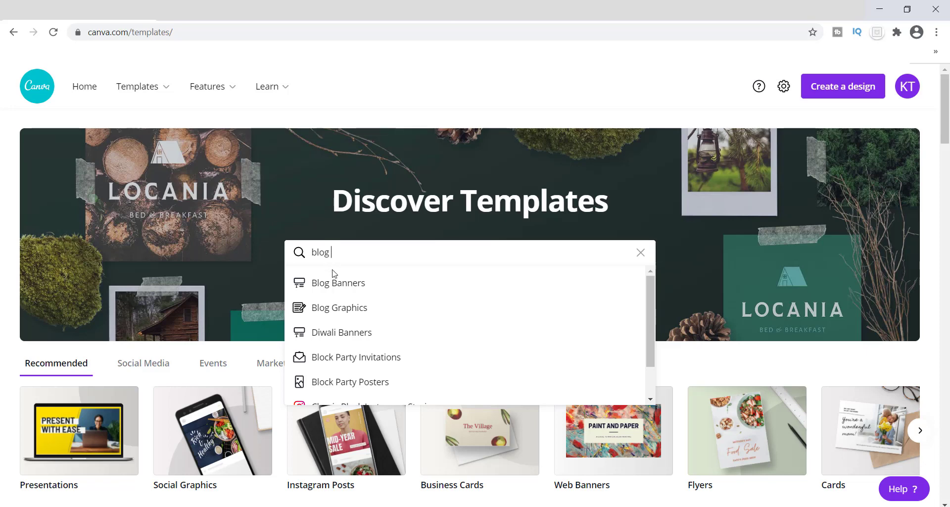
left_click(335, 286)
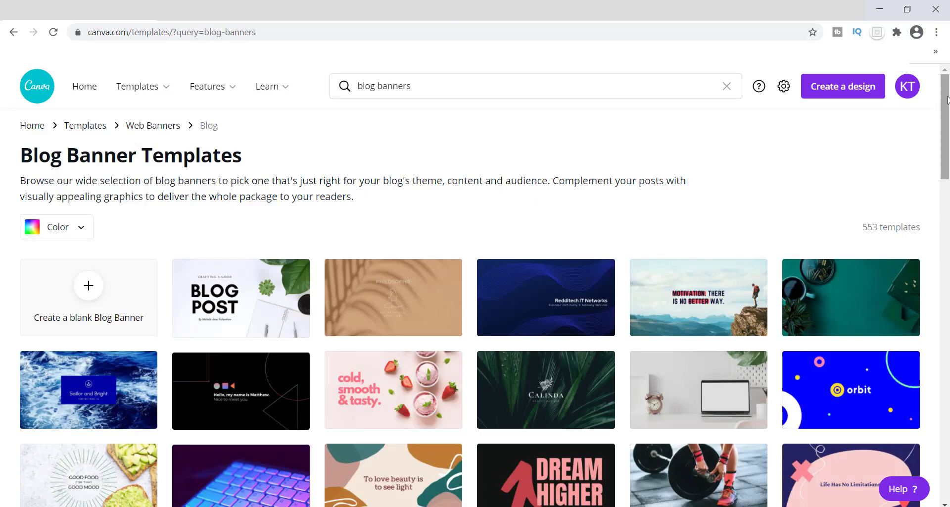
left_click_drag(948, 100, 948, 174)
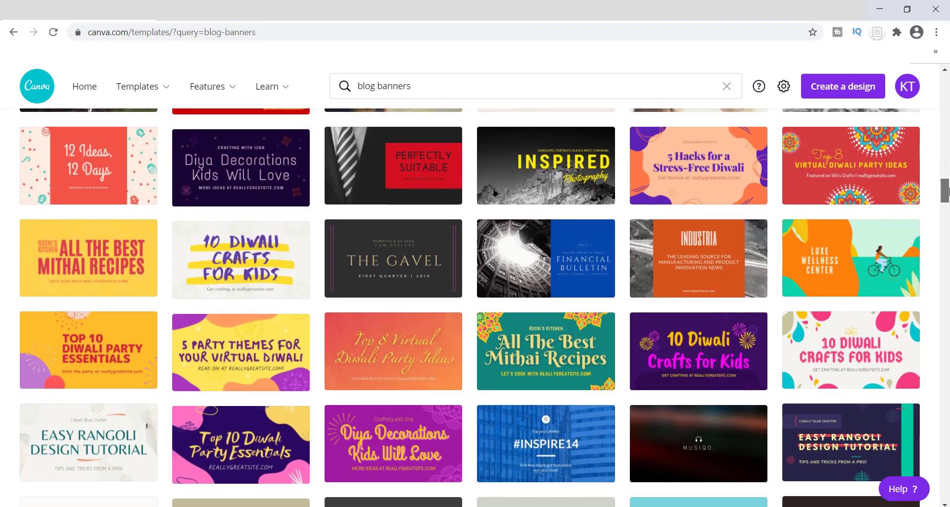
left_click_drag(948, 190, 948, 85)
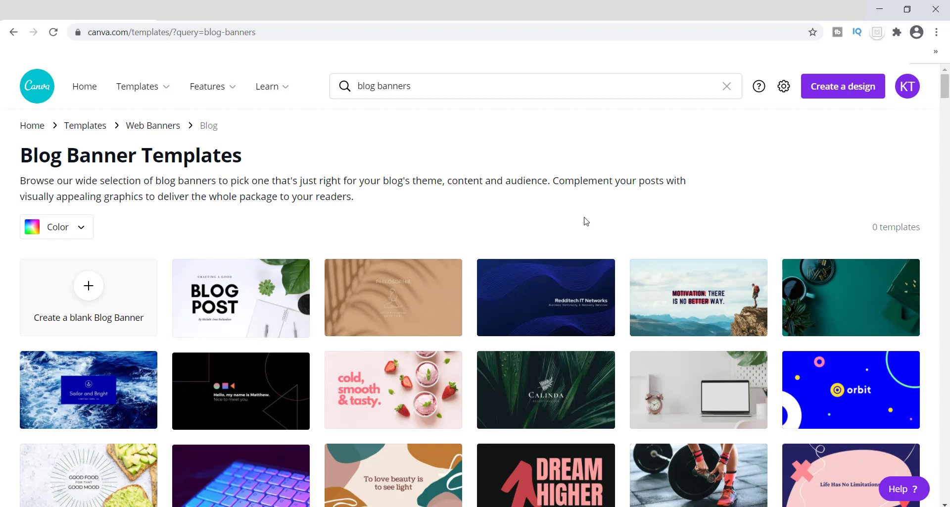
Step: Create a blank Blog Banner, then add and delete the wooden-desk photo from Uploads
left_click(114, 297)
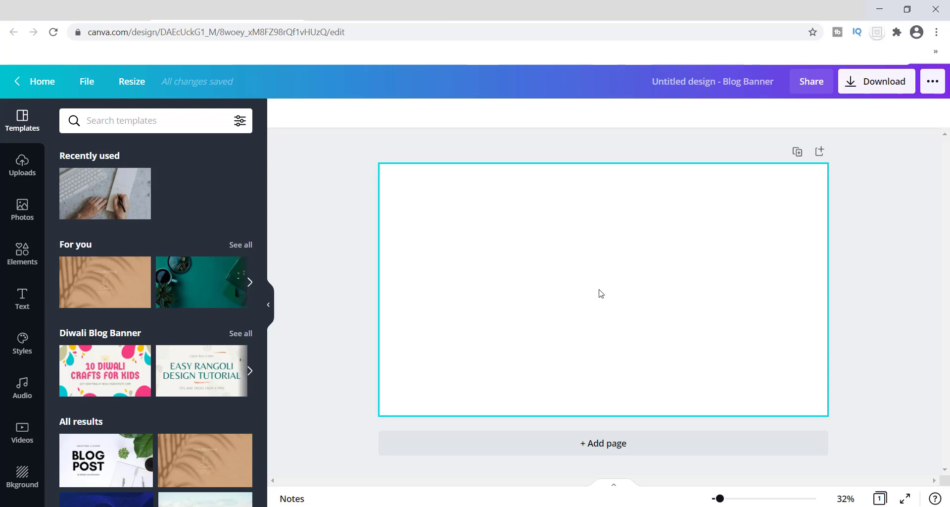
left_click(11, 172)
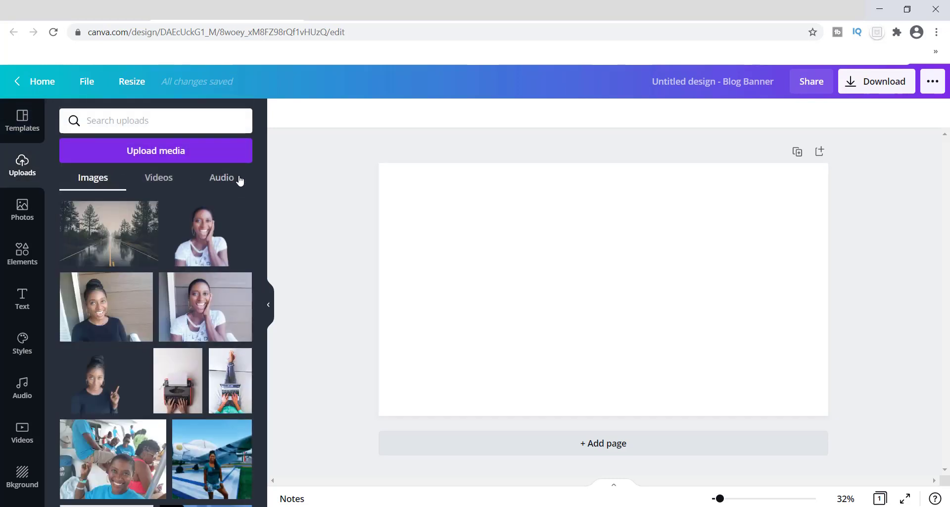
scroll(263, 213, "down", 3)
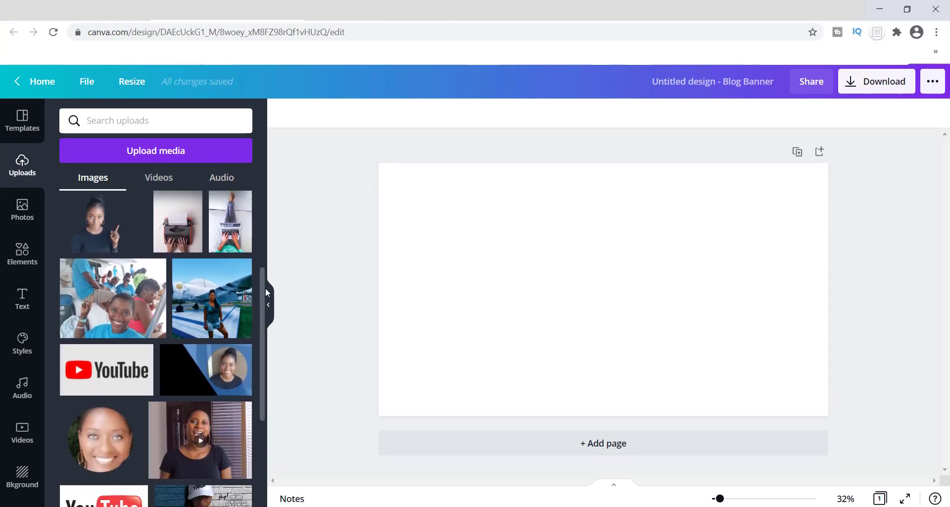
scroll(267, 322, "down", 5)
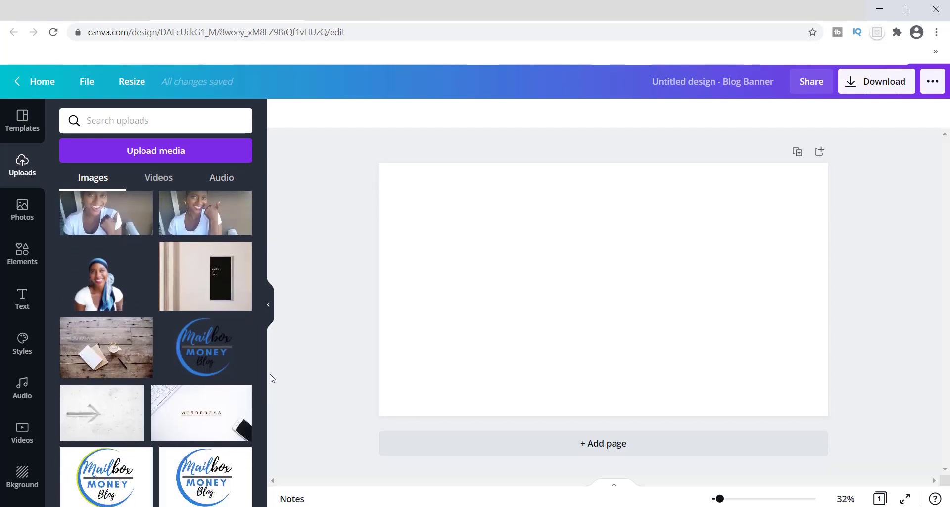
left_click(92, 348)
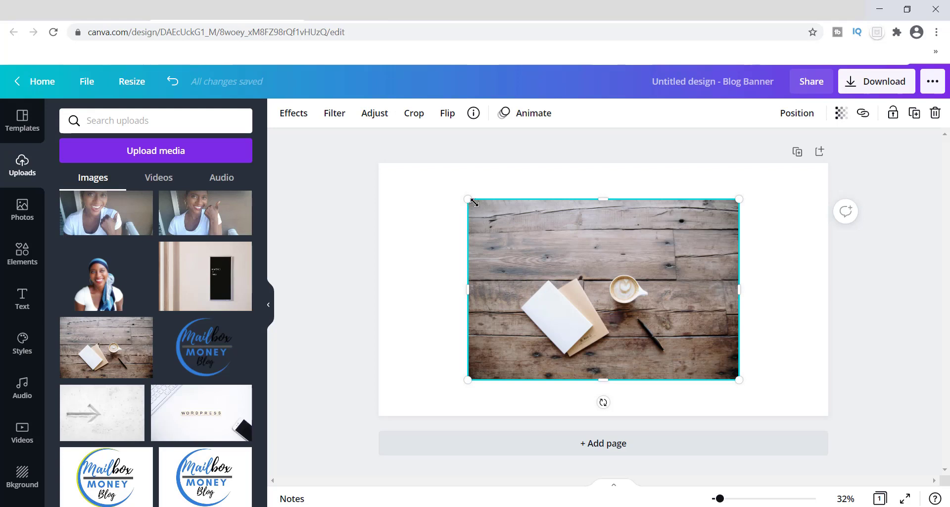
key("Delete")
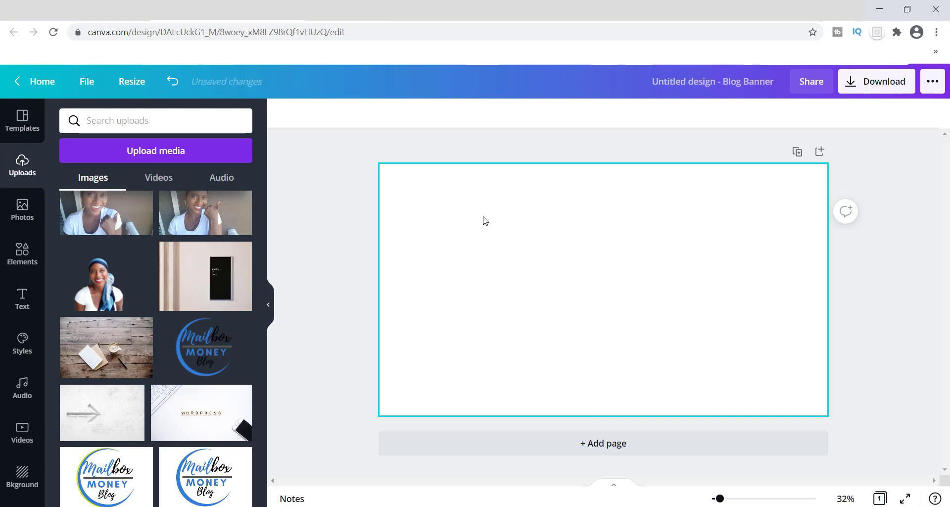
Step: Drag the wooden-desk coffee-cup photo onto the page as the full-page background
left_click_drag(133, 337, 435, 308)
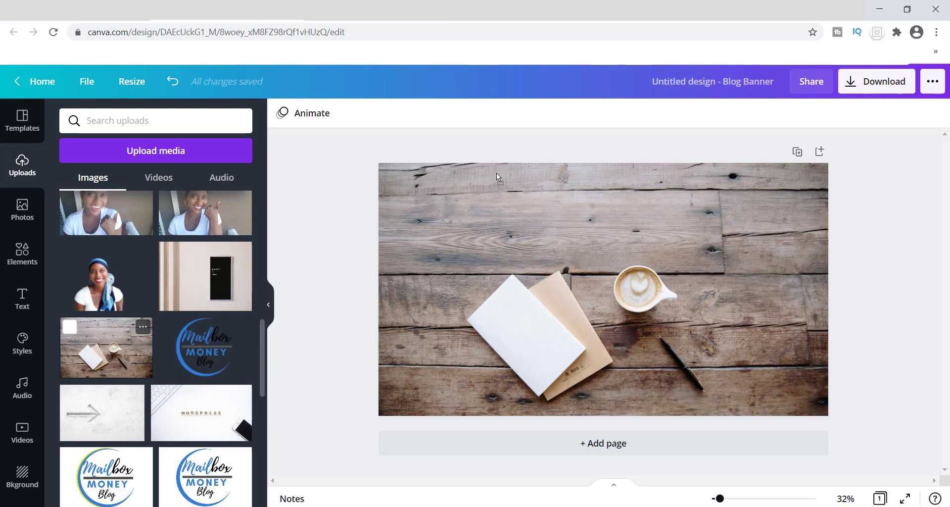
Step: Add a heading reading 'Make' to the banner
left_click(22, 301)
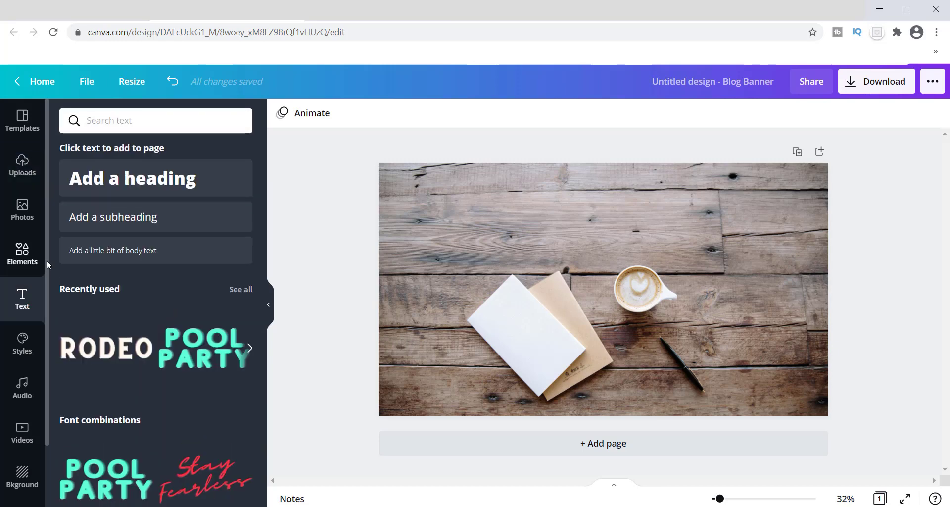
left_click(124, 187)
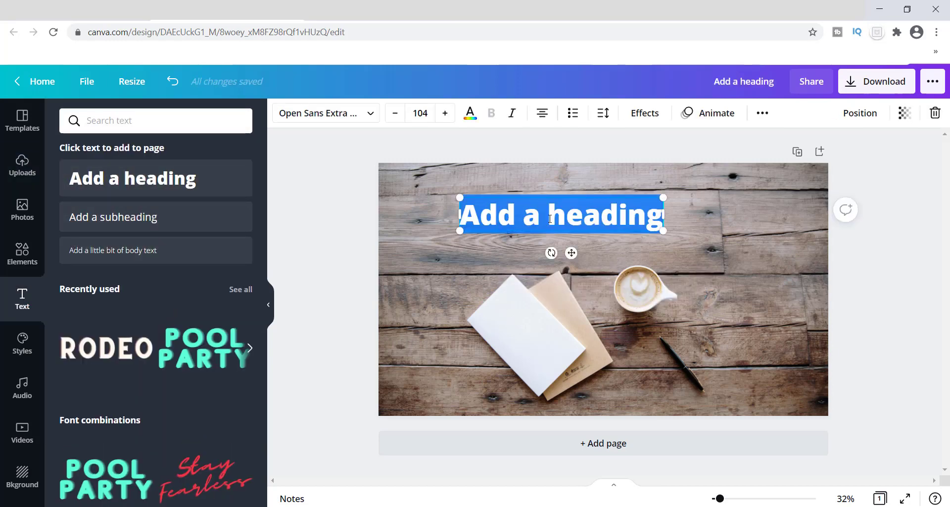
type("Make")
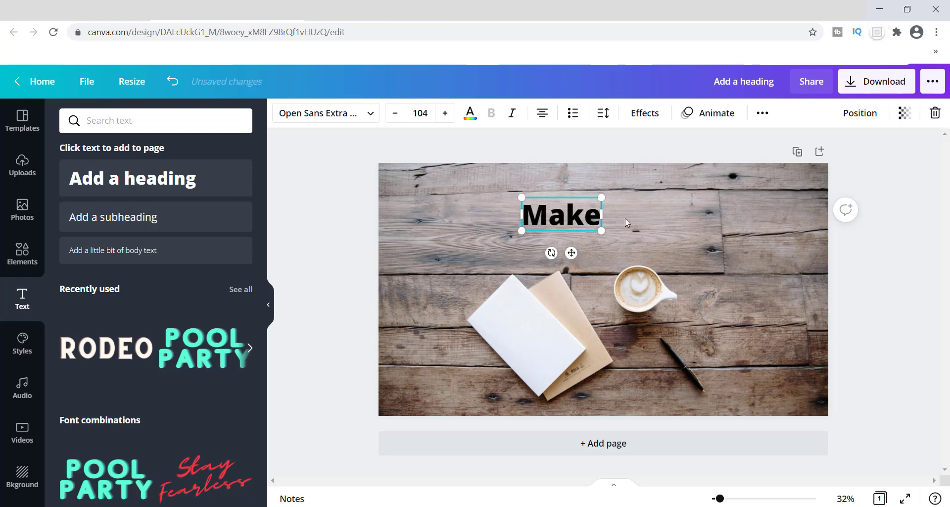
left_click(626, 222)
Step: Duplicate the Make heading and spread the two copies apart with a gap
left_click(577, 218)
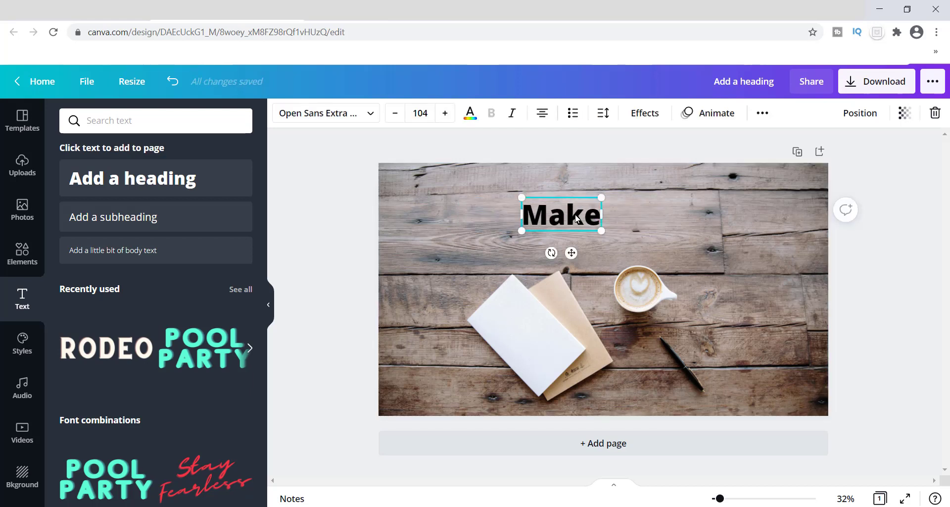
left_click(626, 223)
left_click_drag(597, 216, 679, 216)
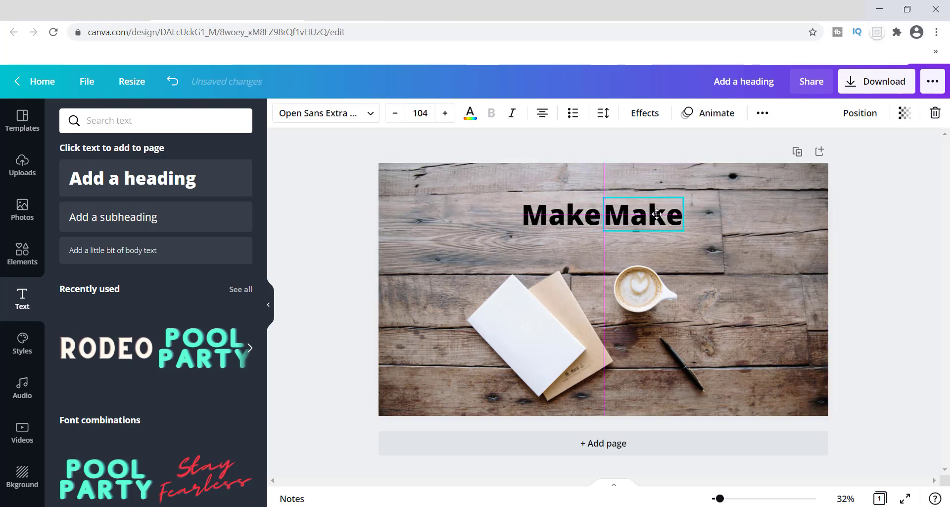
left_click(567, 216)
left_click_drag(567, 215, 521, 225)
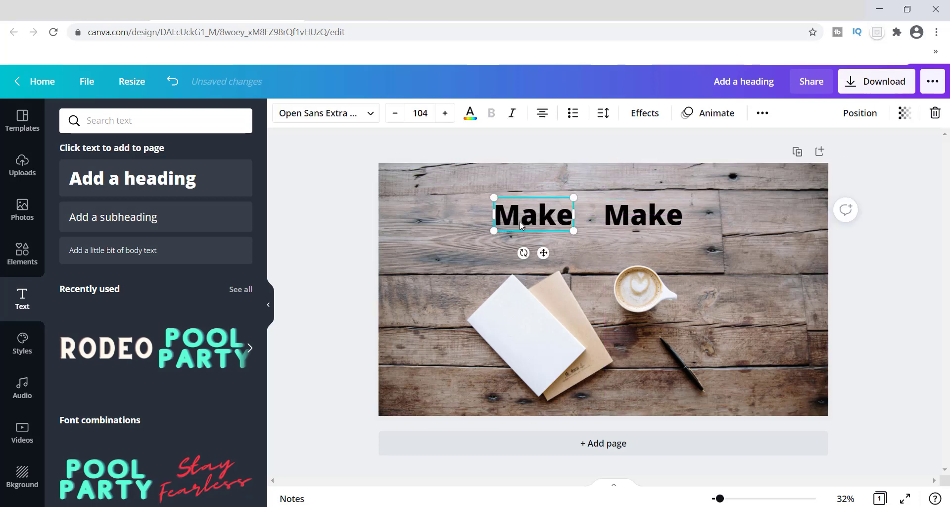
double_click(551, 221)
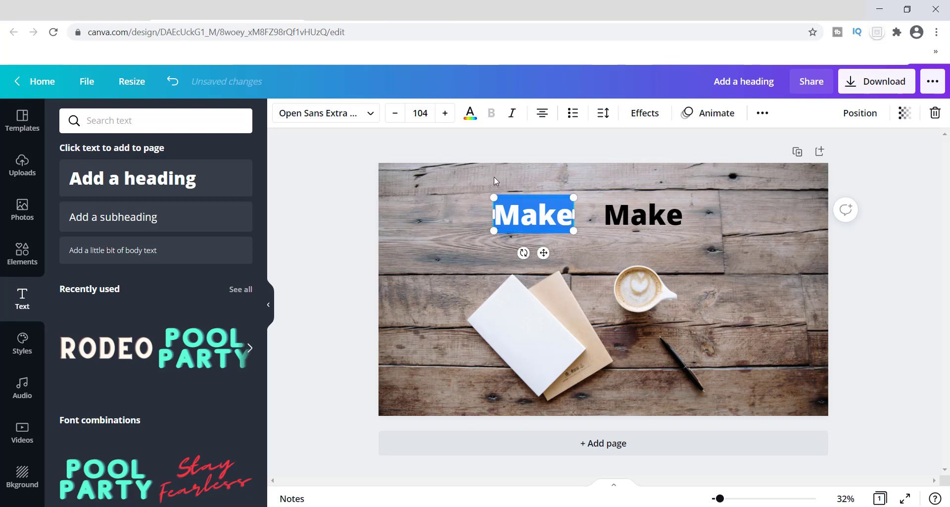
left_click(370, 114)
Step: Change the left Make heading's font to Belleza
left_click(156, 124)
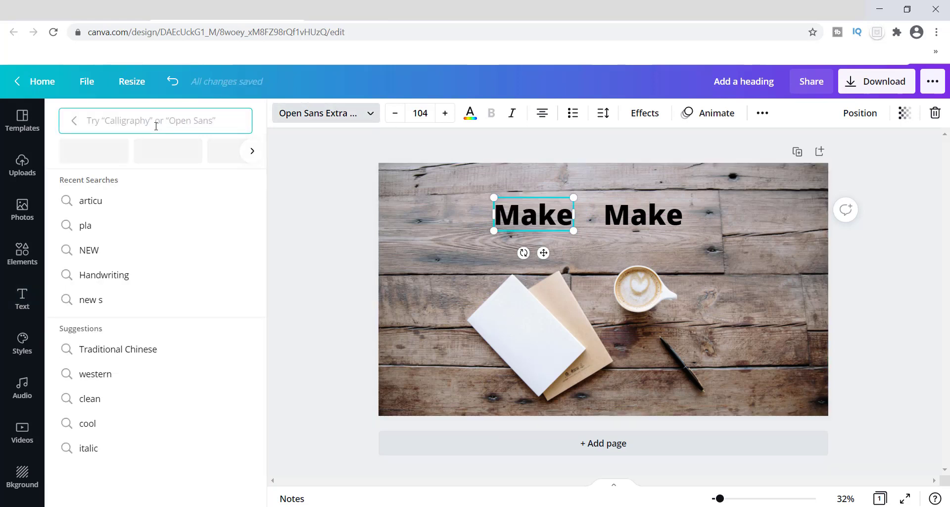
type("bell")
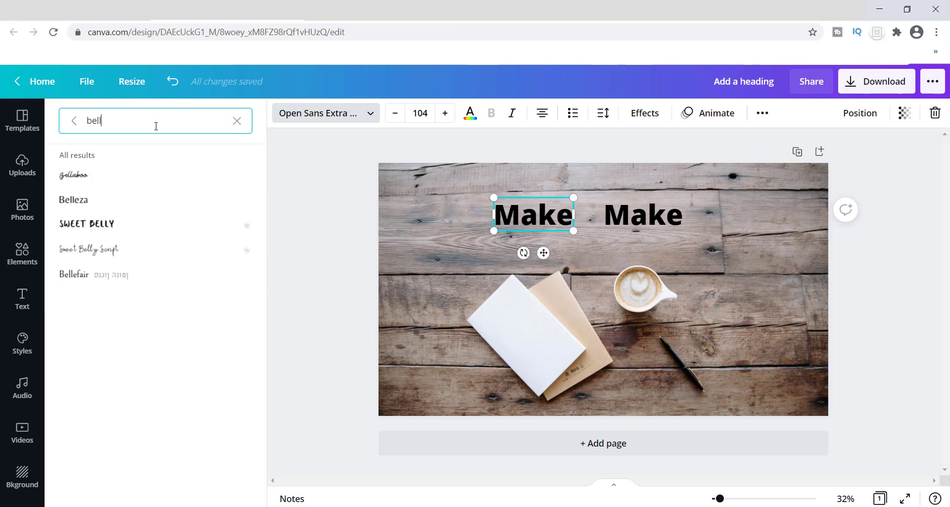
type("eza")
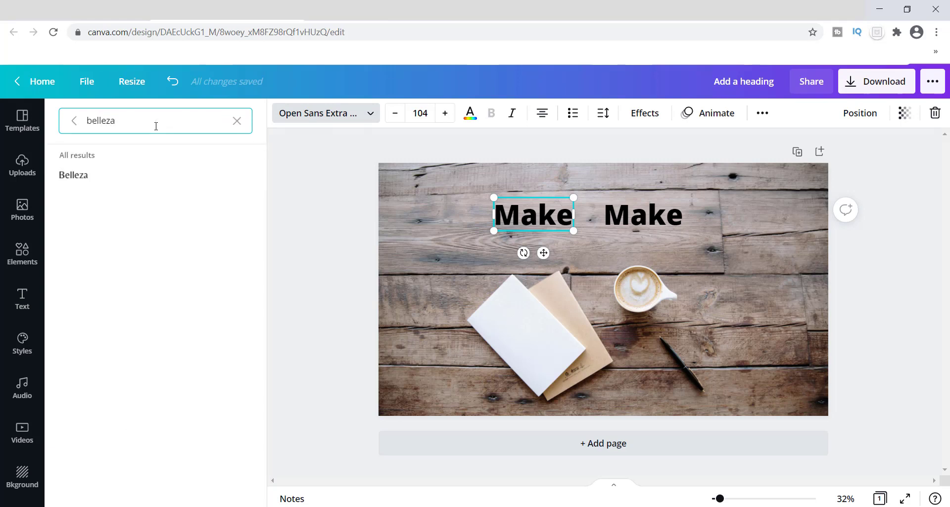
left_click(84, 180)
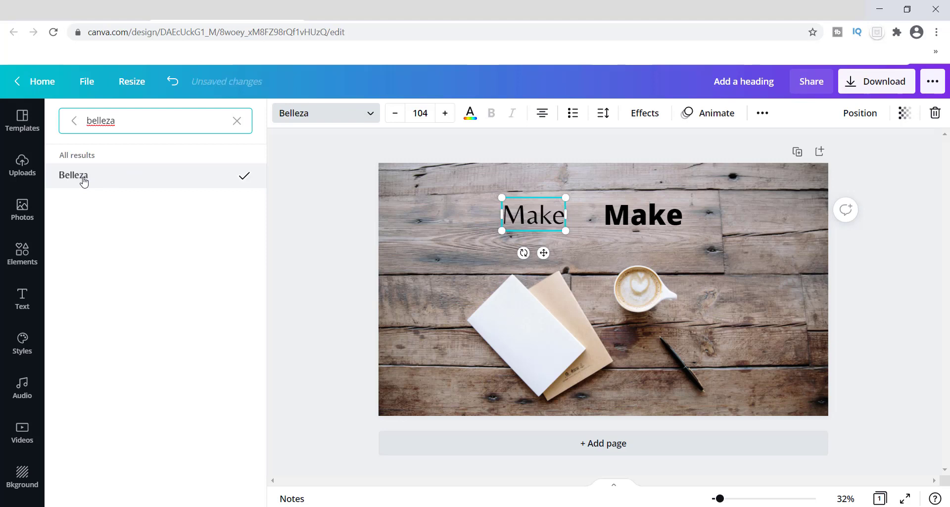
left_click(584, 231)
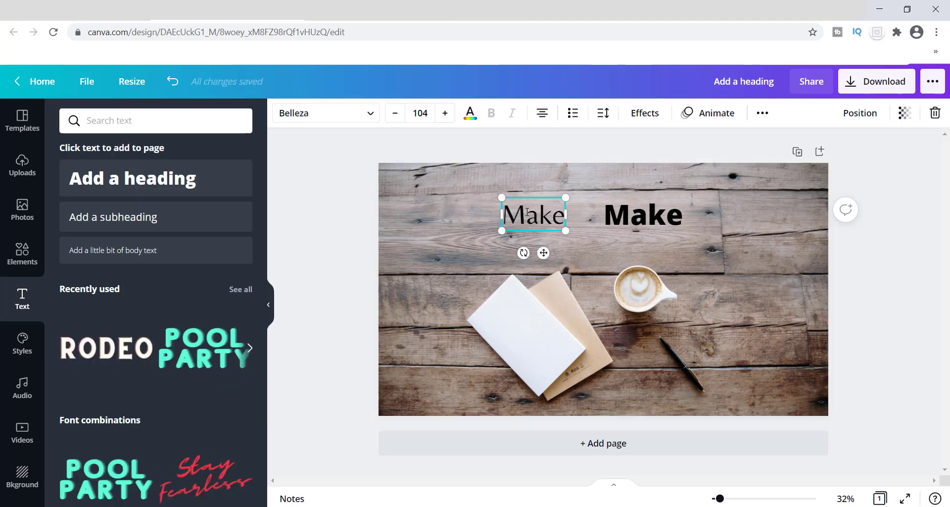
Step: Resize the Belleza Make heading down, then up, settling at size 121
double_click(527, 211)
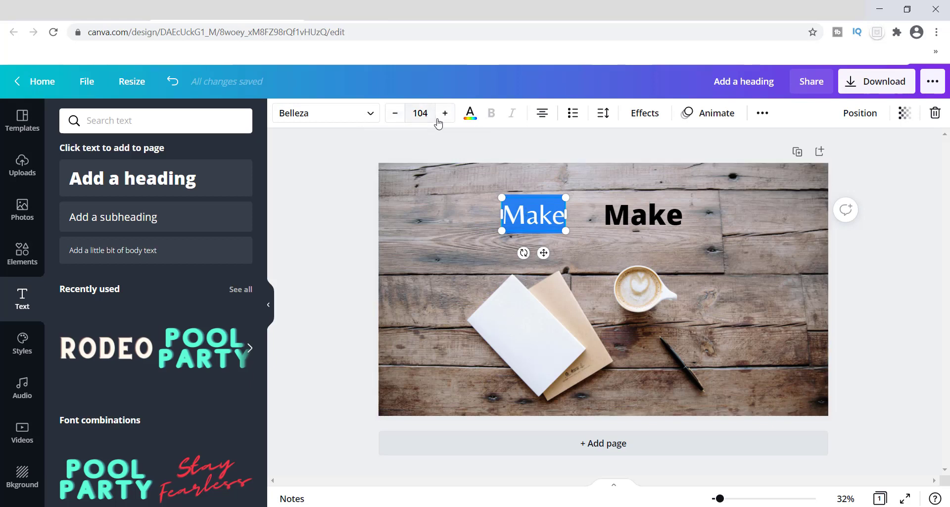
left_click(395, 113)
left_click(395, 113)
left_click(394, 113)
left_click(394, 114)
left_click(394, 114)
left_click(395, 113)
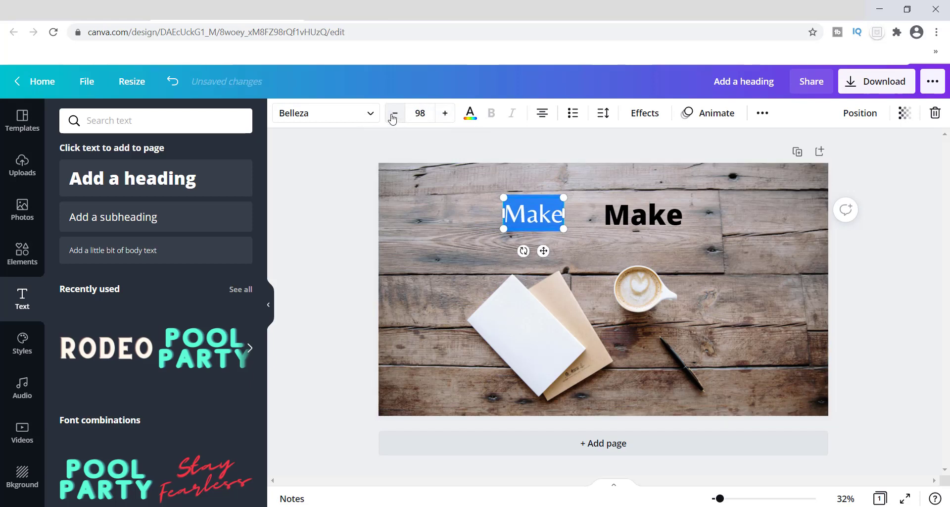
left_click(395, 114)
left_click(394, 113)
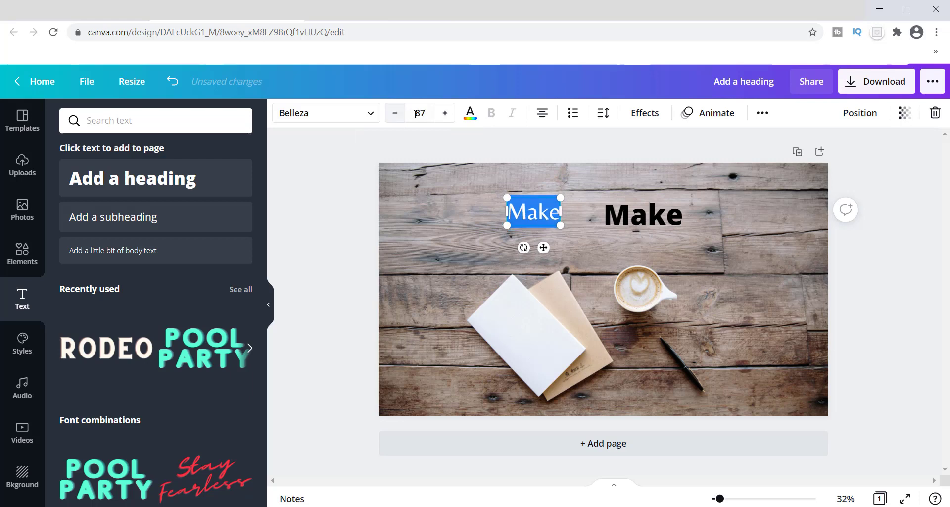
left_click(446, 114)
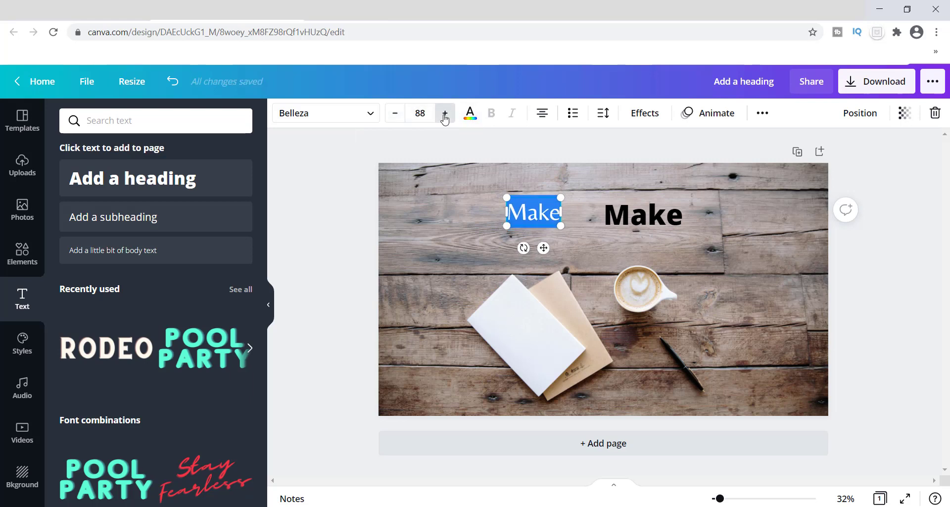
left_click(446, 113)
left_click(446, 114)
left_click(446, 114)
left_click(445, 114)
left_click(445, 114)
left_click(446, 113)
left_click(445, 114)
left_click(445, 114)
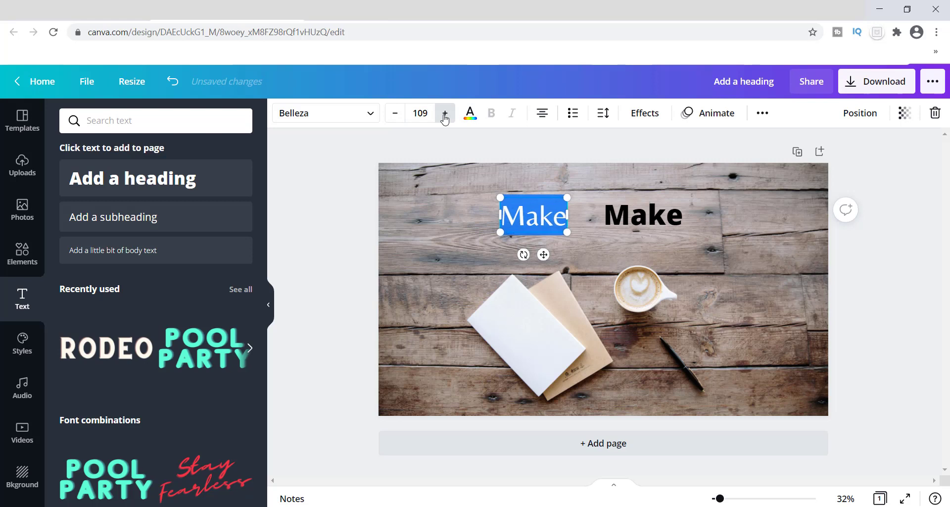
left_click(445, 114)
left_click(446, 113)
left_click(446, 114)
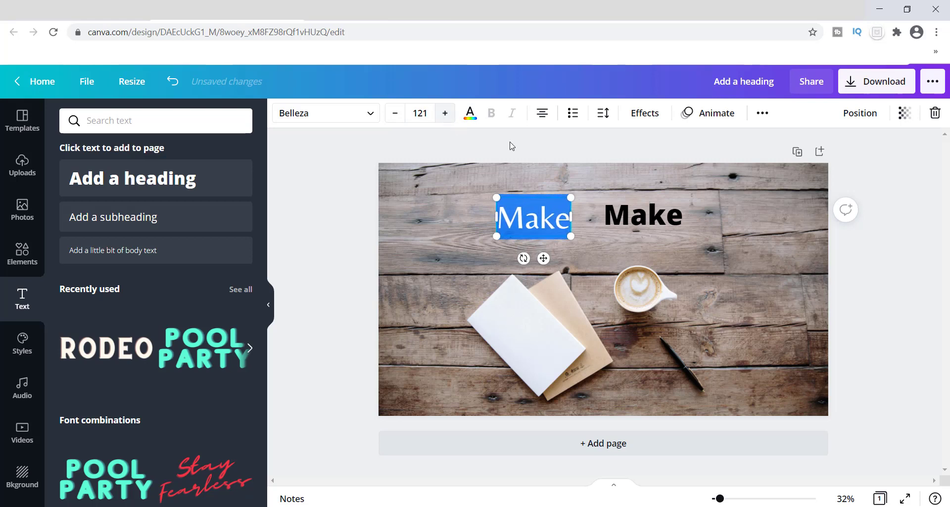
double_click(635, 214)
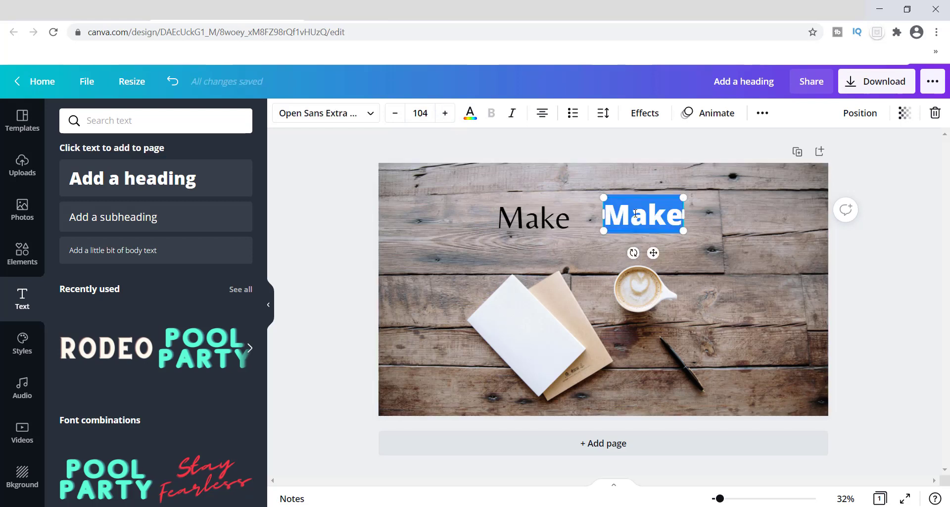
Step: Retype the second word as 'Money' and set it in Belleza
type("Money")
key("ctrl+a")
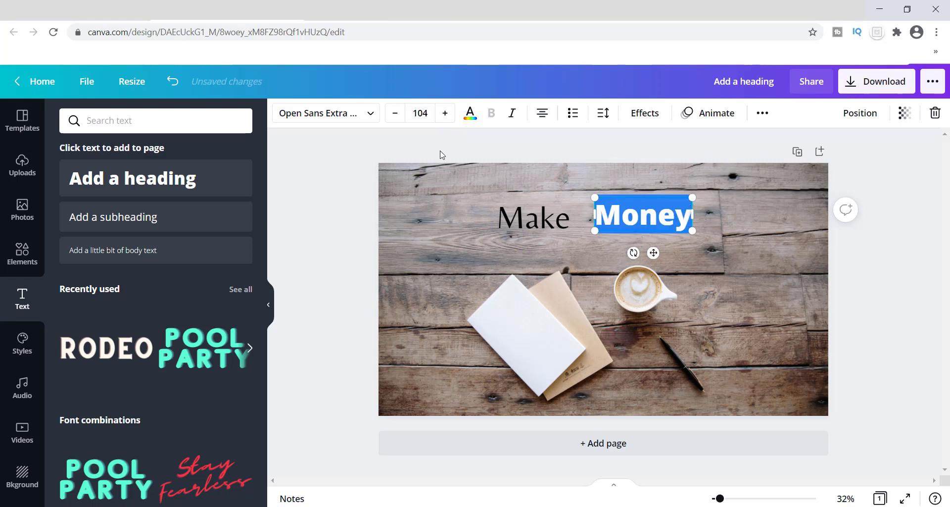
left_click(376, 116)
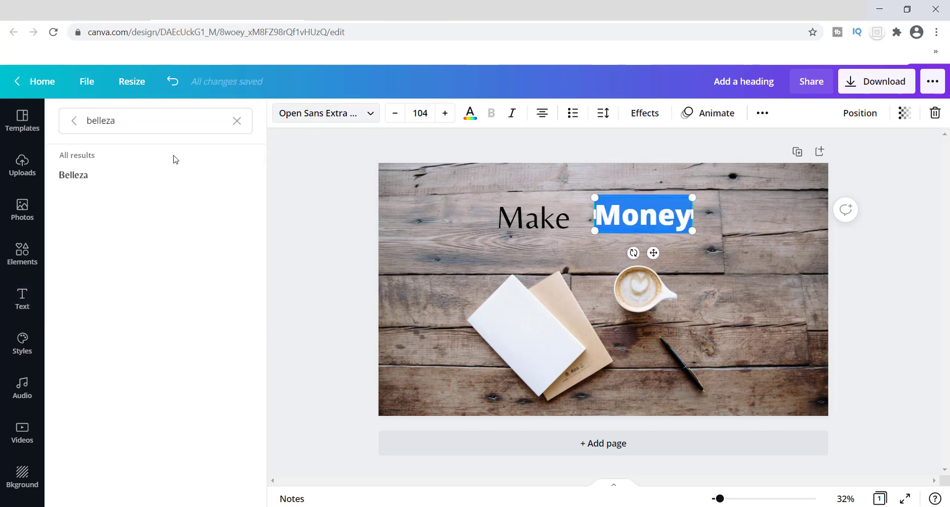
left_click(72, 177)
left_click(632, 171)
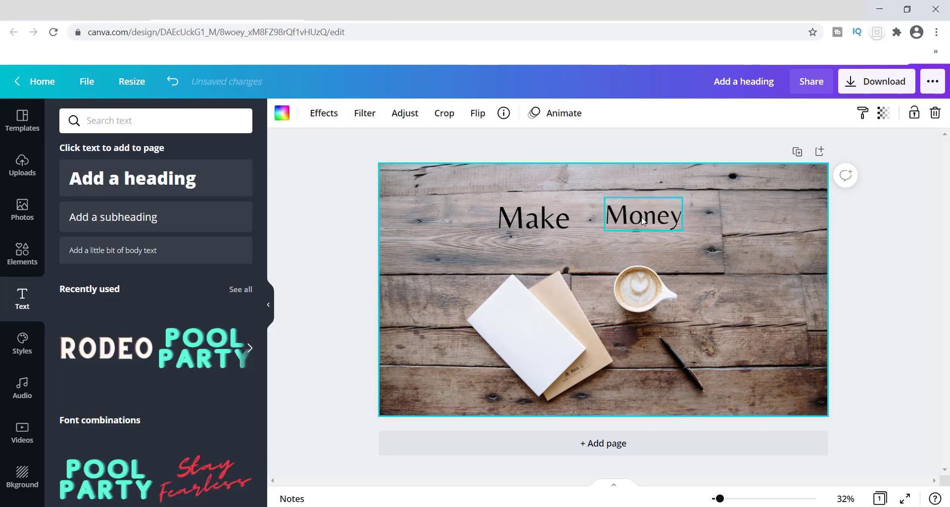
Step: Enlarge Money to size 121 to match Make
left_click(629, 218)
left_click_drag(628, 218, 627, 223)
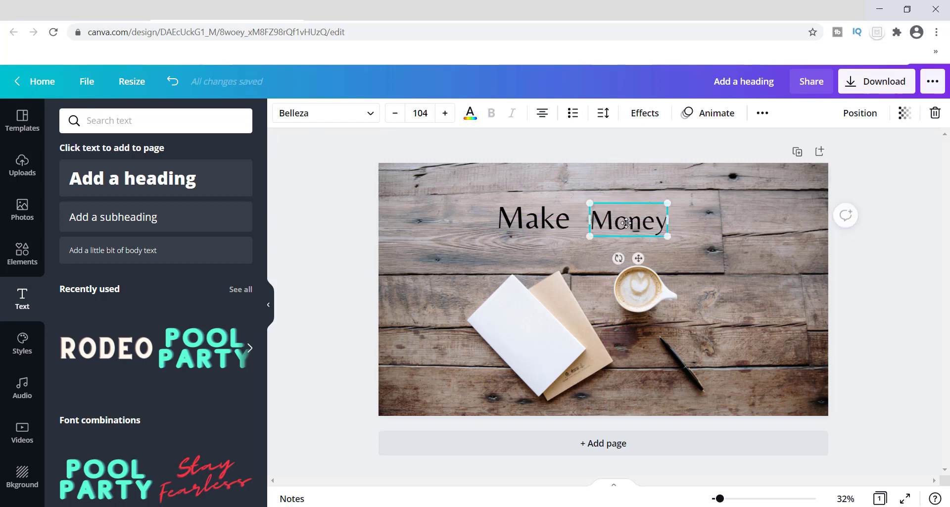
double_click(627, 223)
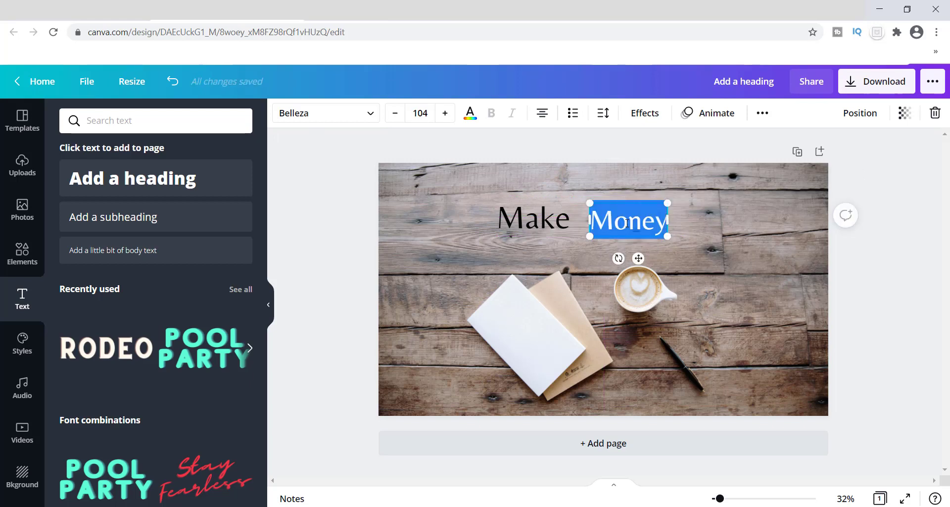
left_click(446, 113)
left_click(446, 113)
left_click(445, 113)
left_click(445, 113)
left_click(551, 218)
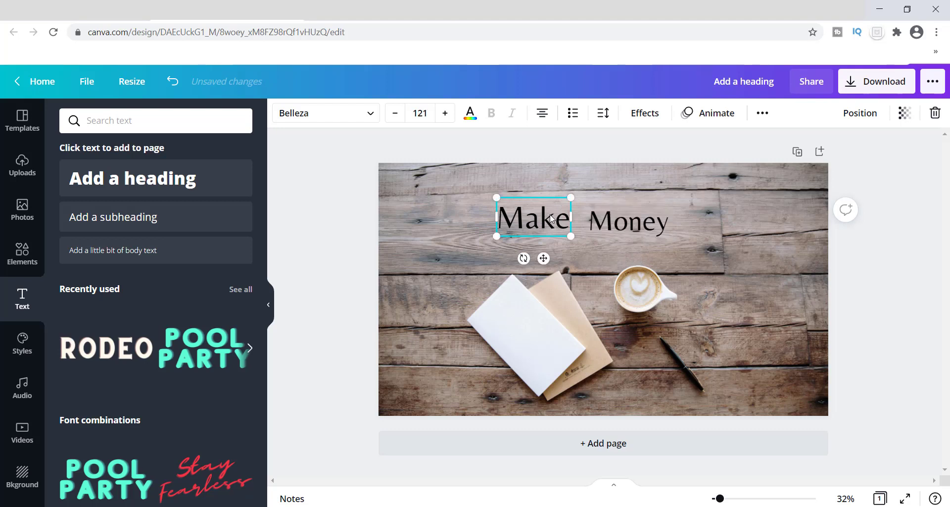
left_click(618, 226)
left_click(619, 225)
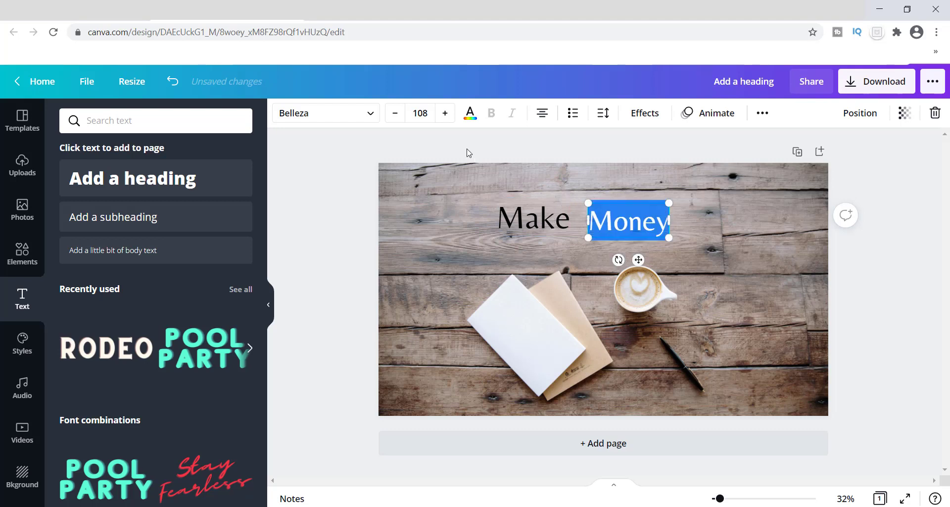
double_click(446, 114)
double_click(446, 114)
left_click(446, 114)
double_click(447, 113)
double_click(446, 114)
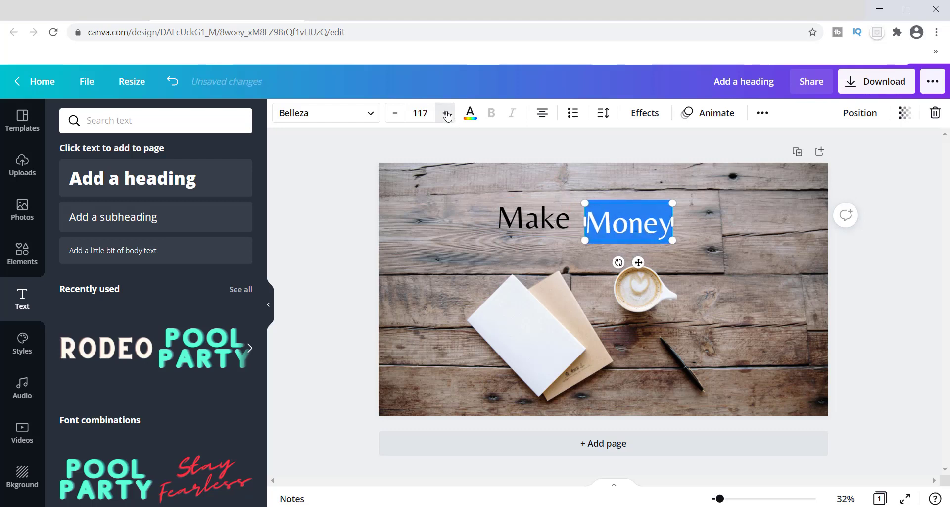
double_click(446, 114)
double_click(447, 114)
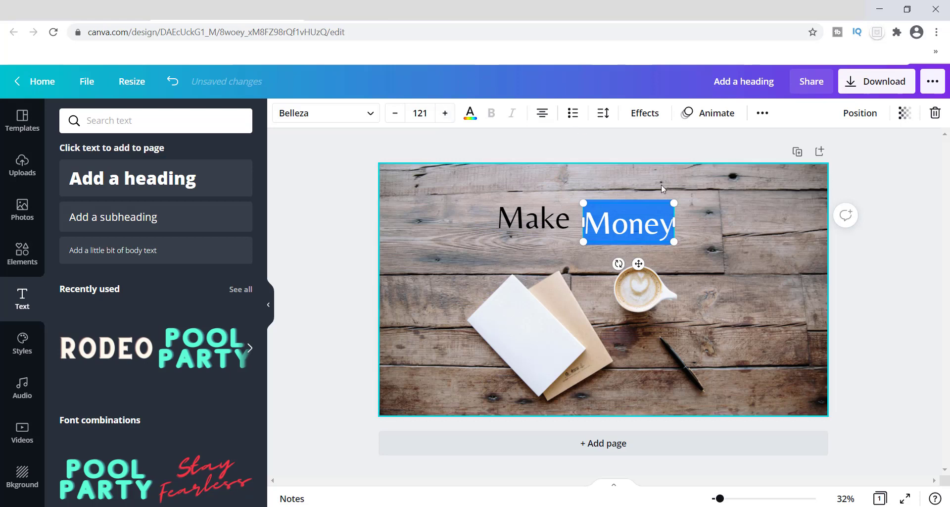
Step: Line Money up level beside Make and add a subheading text box
left_click(702, 221)
left_click(645, 226)
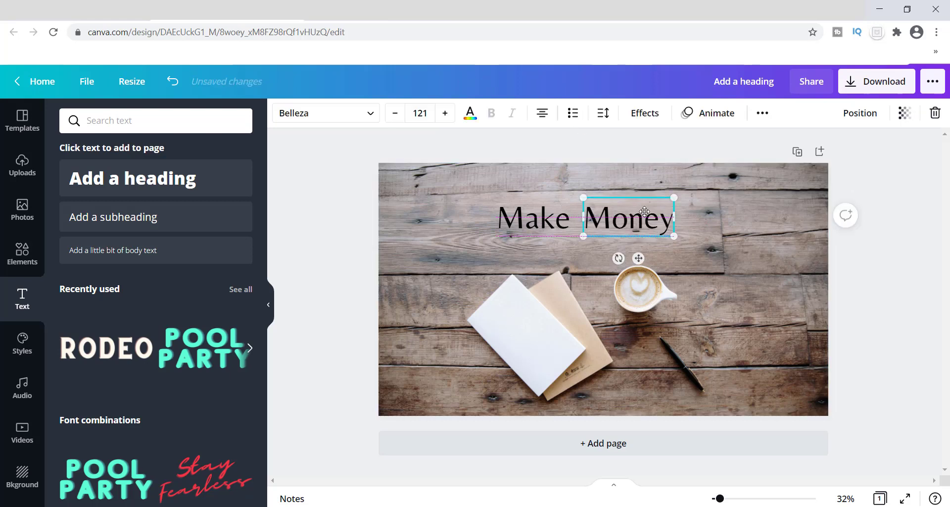
left_click_drag(645, 226, 646, 215)
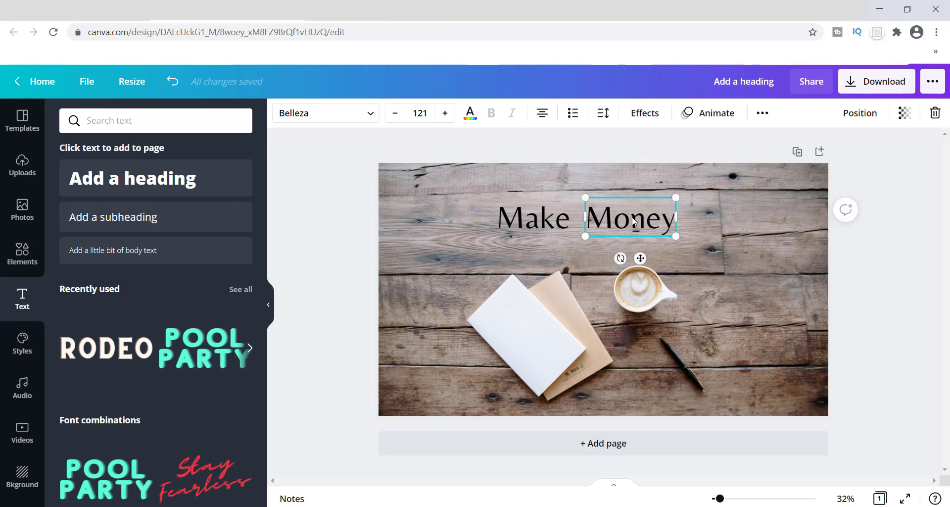
left_click_drag(634, 222, 633, 217)
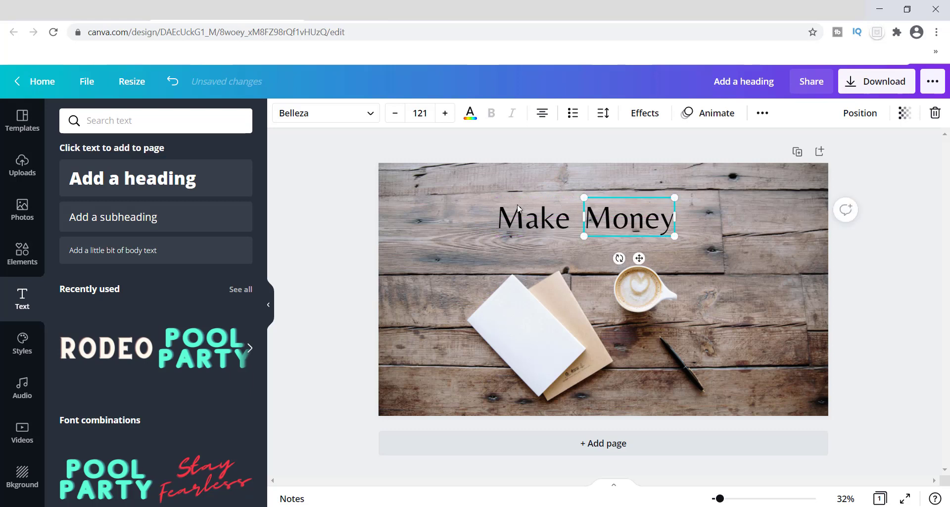
left_click(144, 216)
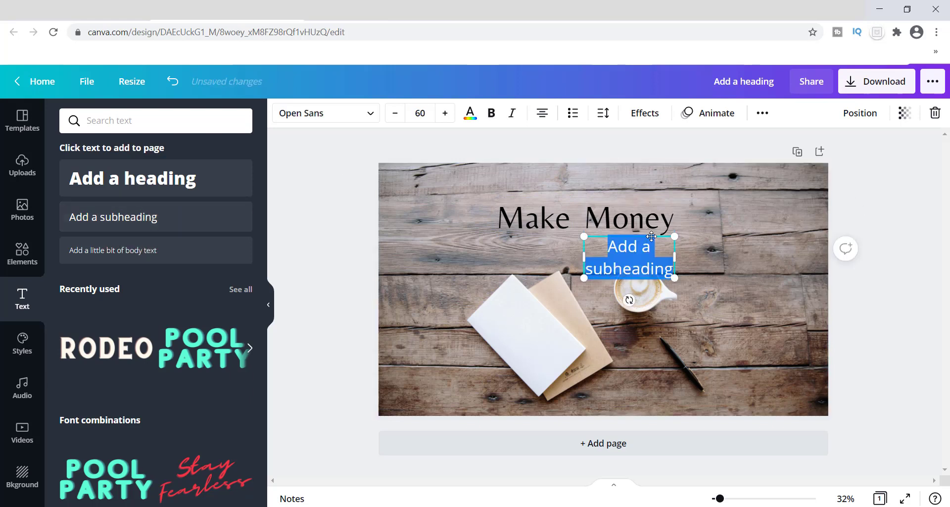
Step: Type 'with', set it in Playlist Script, and move it beneath Make Money
type("with")
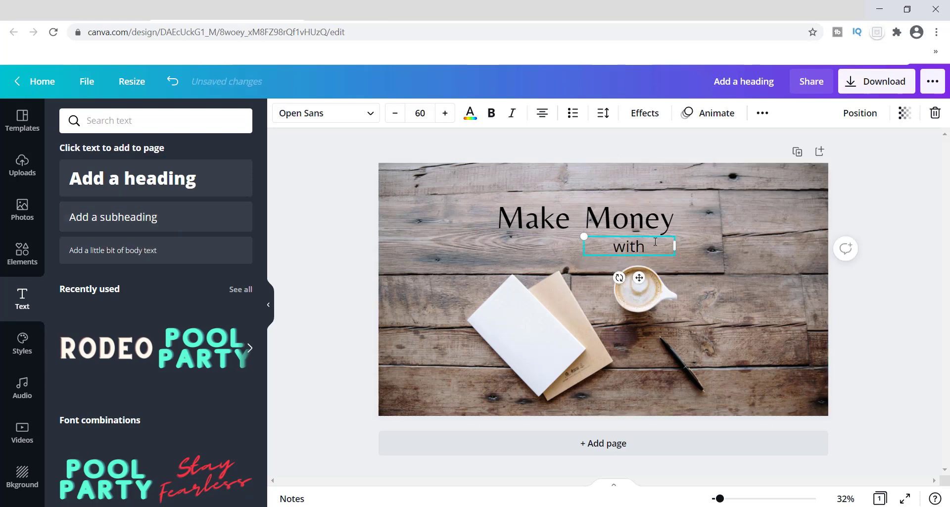
left_click_drag(650, 248, 613, 248)
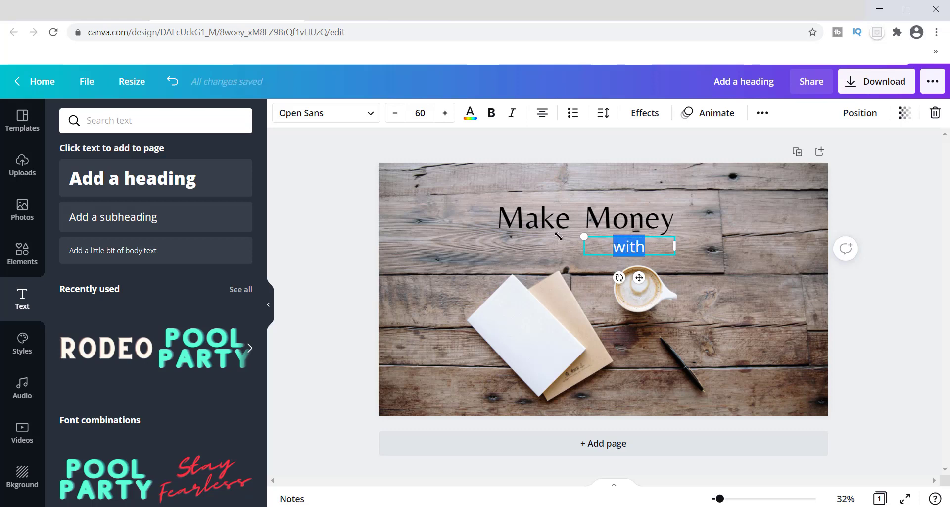
left_click(372, 118)
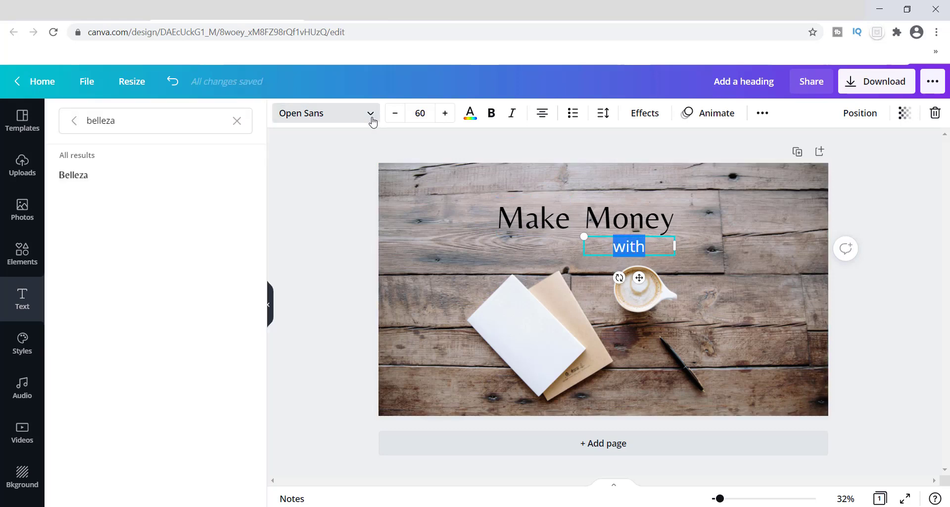
left_click(236, 121)
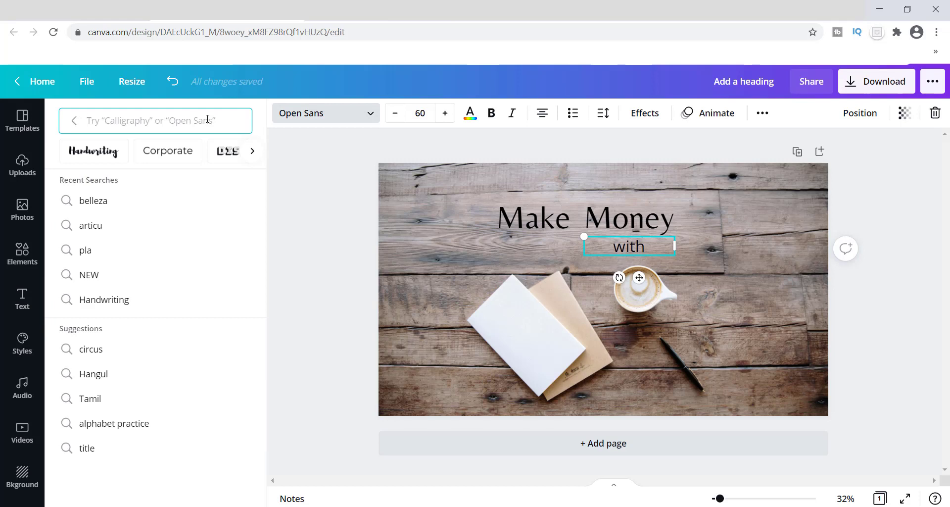
type("pla")
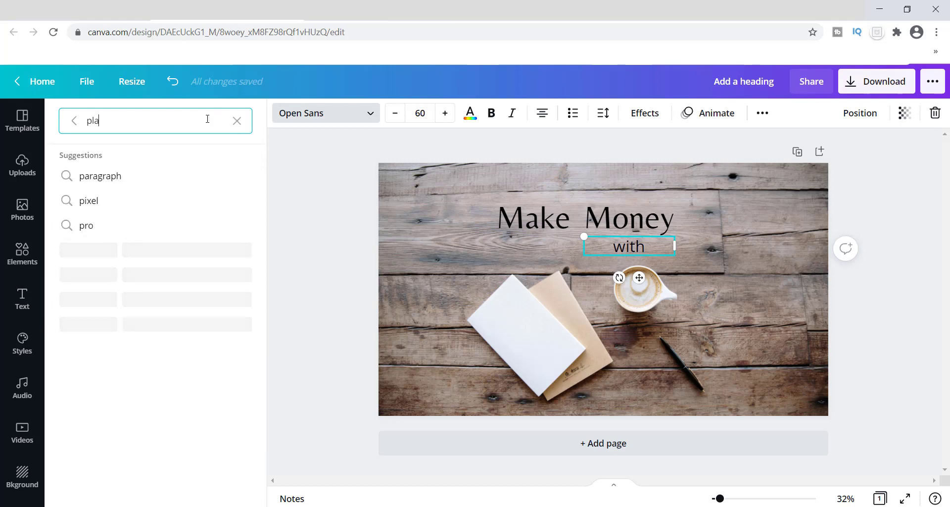
type("y")
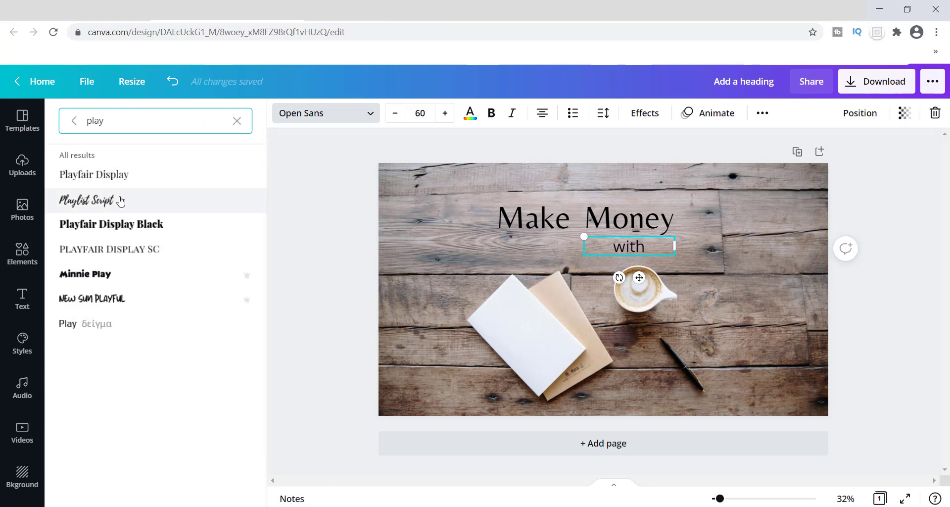
left_click(121, 200)
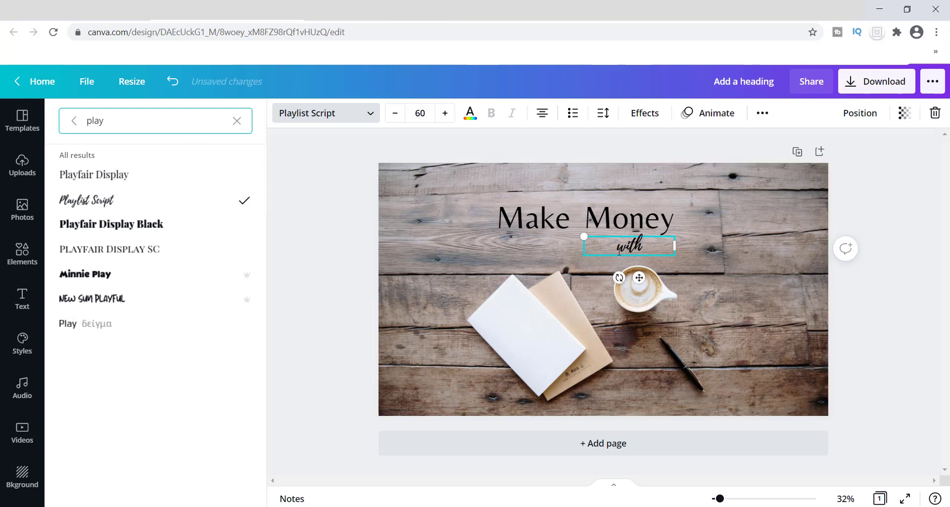
key("Escape")
key("Escape")
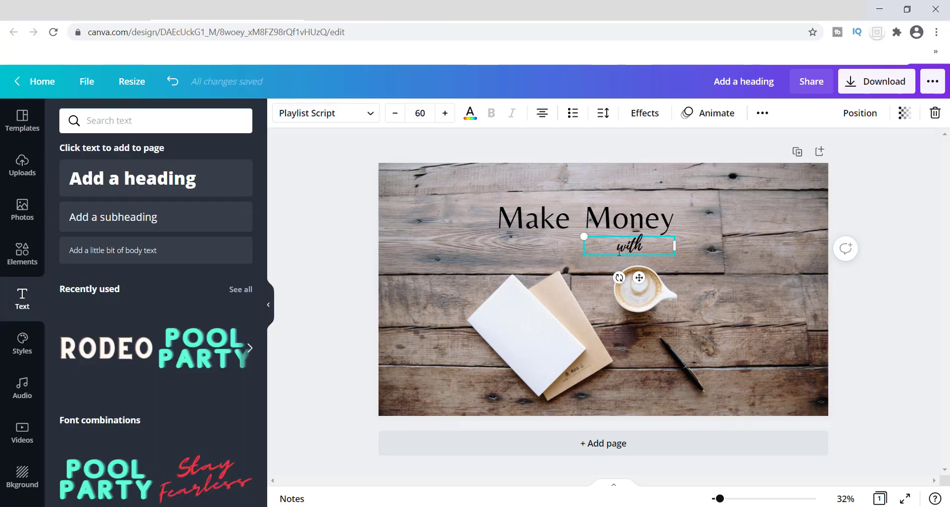
left_click_drag(609, 254, 569, 256)
Step: Turn the word 'with' white
double_click(580, 246)
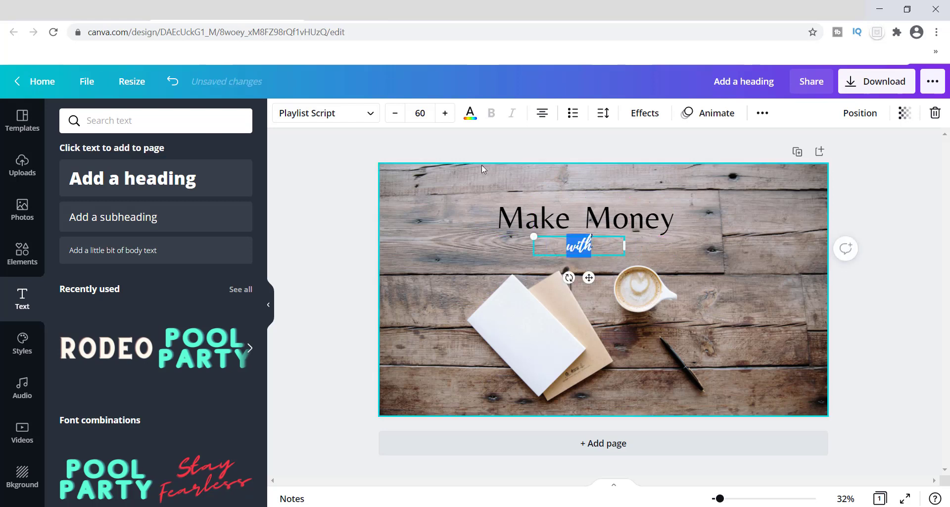
left_click(470, 117)
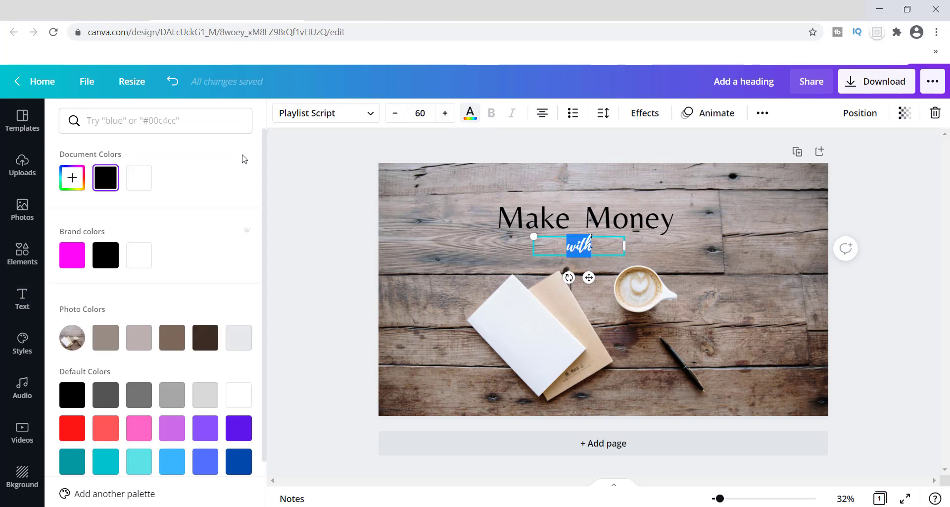
left_click(144, 178)
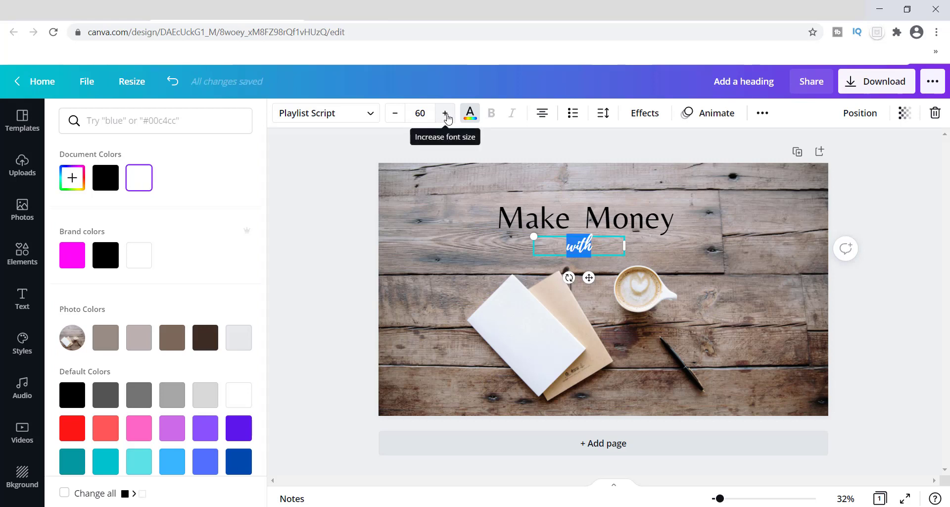
Step: Enlarge 'with' from size 60 to 74
left_click(447, 117)
left_click(447, 117)
left_click(447, 117)
left_click(447, 117)
left_click(447, 117)
left_click(447, 117)
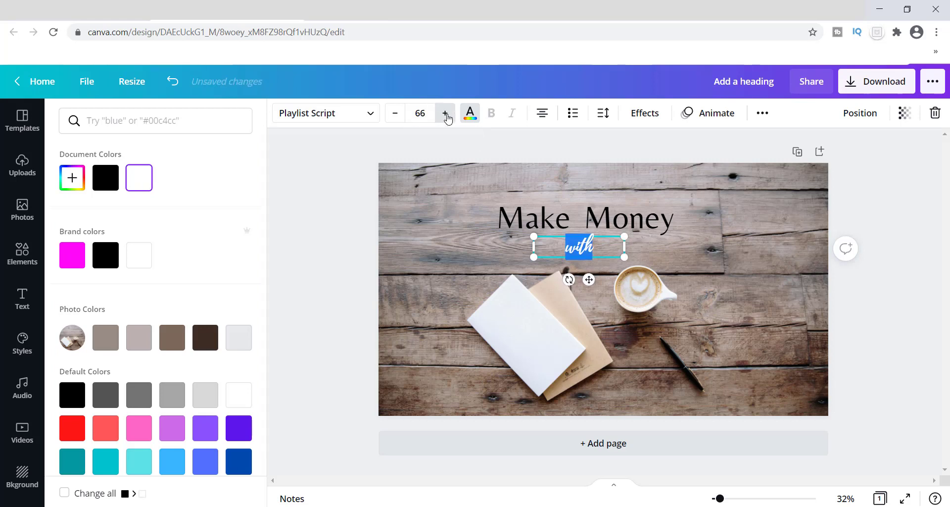
left_click(447, 117)
left_click(447, 117)
left_click(447, 117)
left_click(447, 117)
left_click(447, 117)
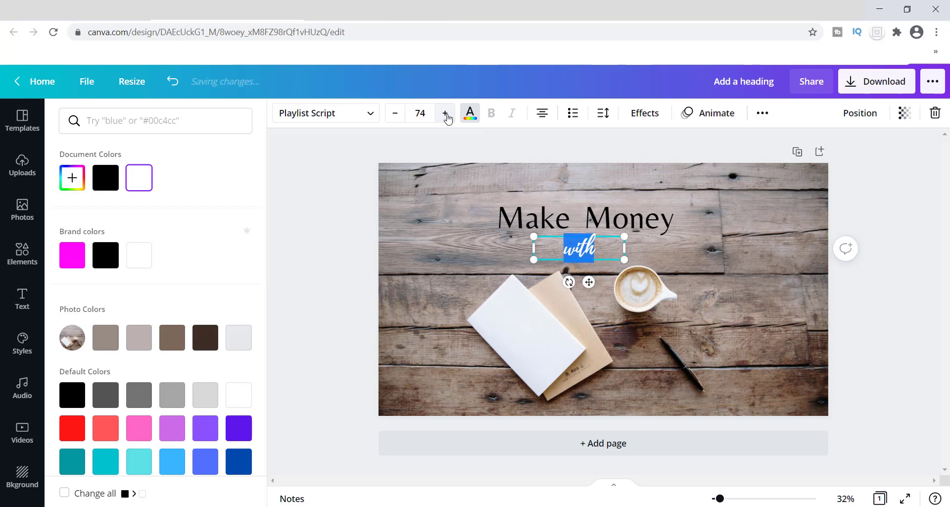
key("Escape")
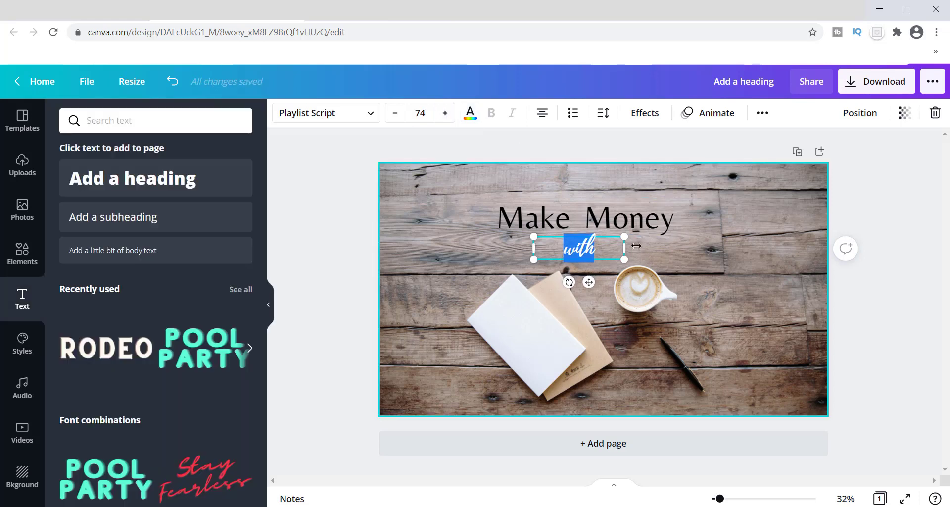
Step: Rotate the script word 'with' clockwise so it tilts beneath 'Make Money'
left_click(598, 203)
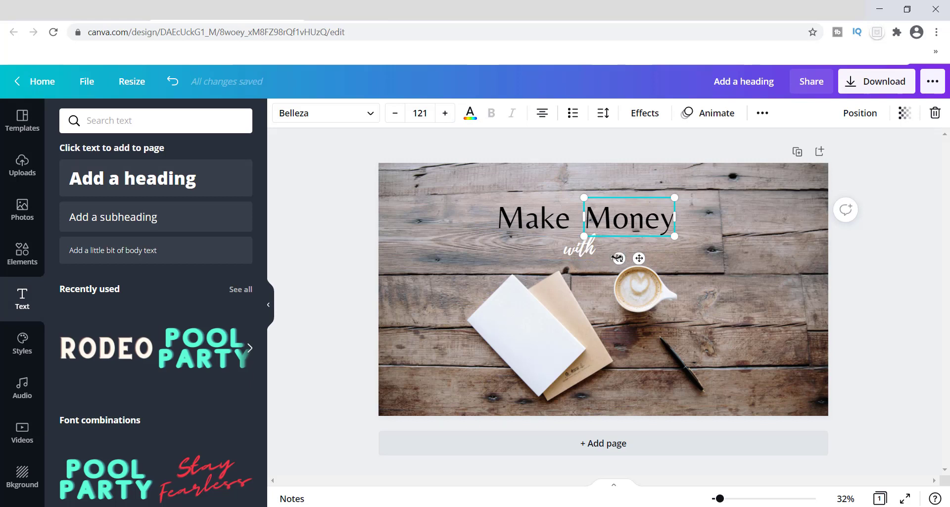
left_click_drag(617, 258, 618, 257)
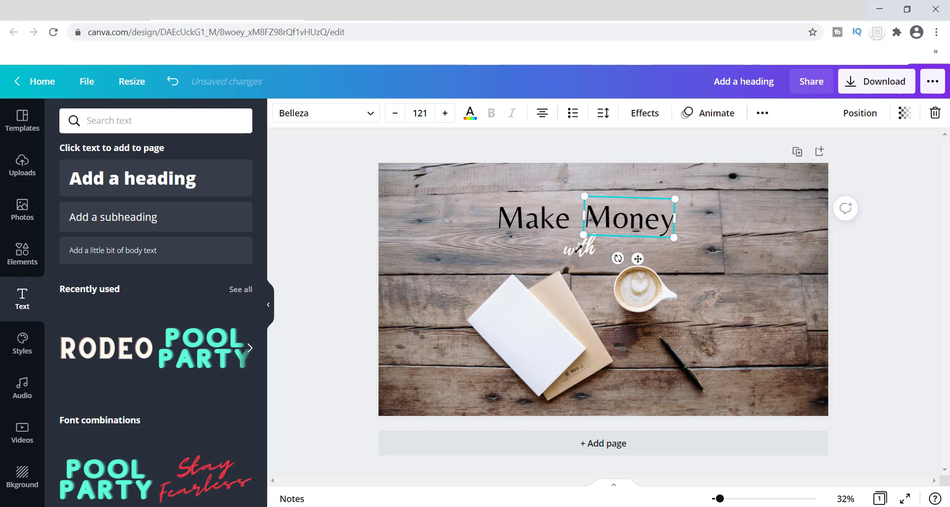
left_click(547, 230)
left_click(583, 253)
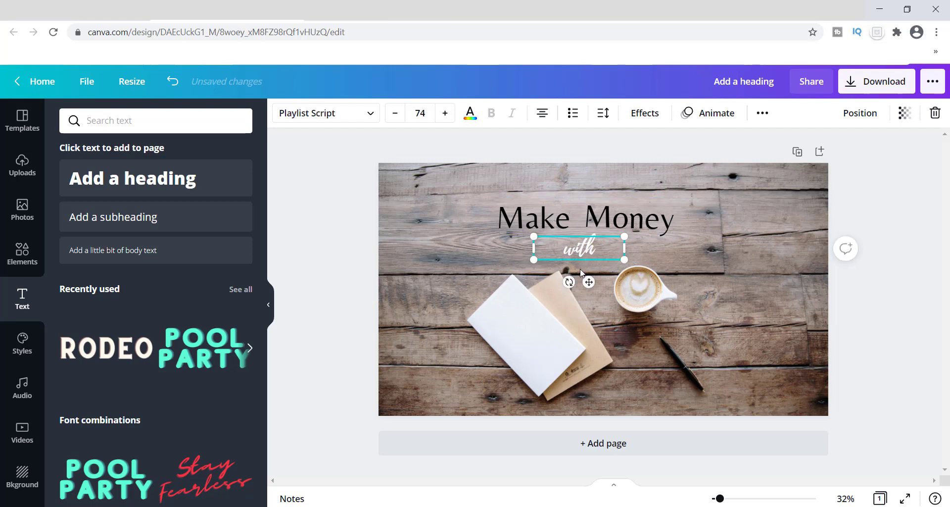
left_click_drag(571, 282, 574, 247)
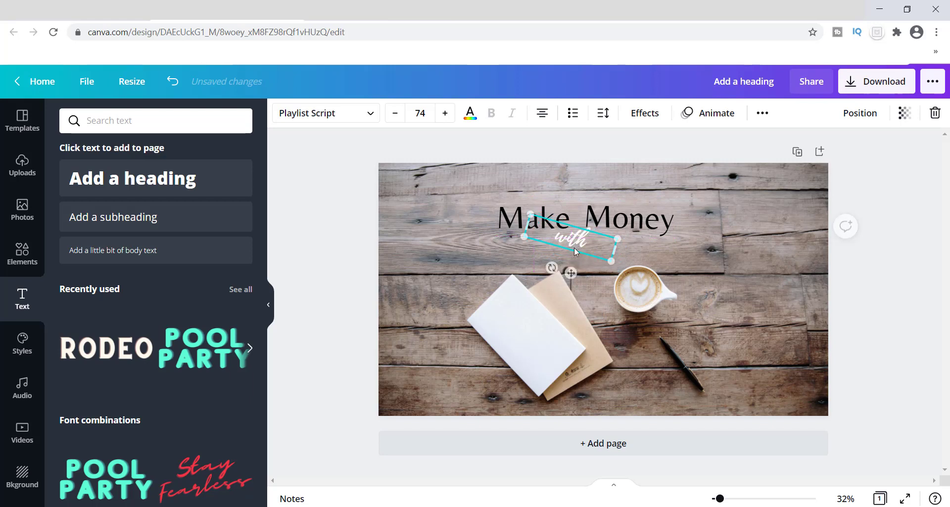
Step: Add a new heading and replace its placeholder text with 'Brand'
left_click(186, 188)
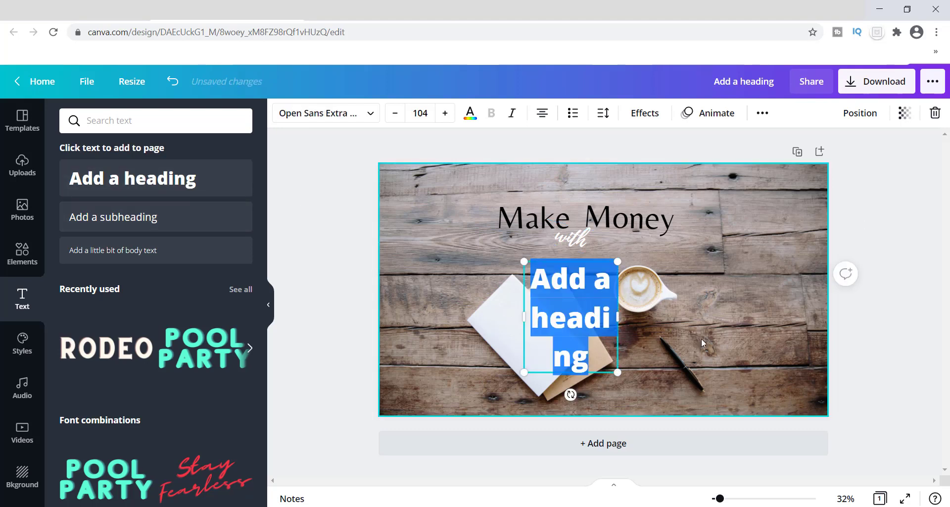
left_click(590, 346)
key("BackSpace")
key("BackSpace")
key("BackSpace")
key("BackSpace")
key("BackSpace")
key("BackSpace")
key("BackSpace")
key("BackSpace")
key("BackSpace")
key("BackSpace")
key("BackSpace")
key("BackSpace")
key("BackSpace")
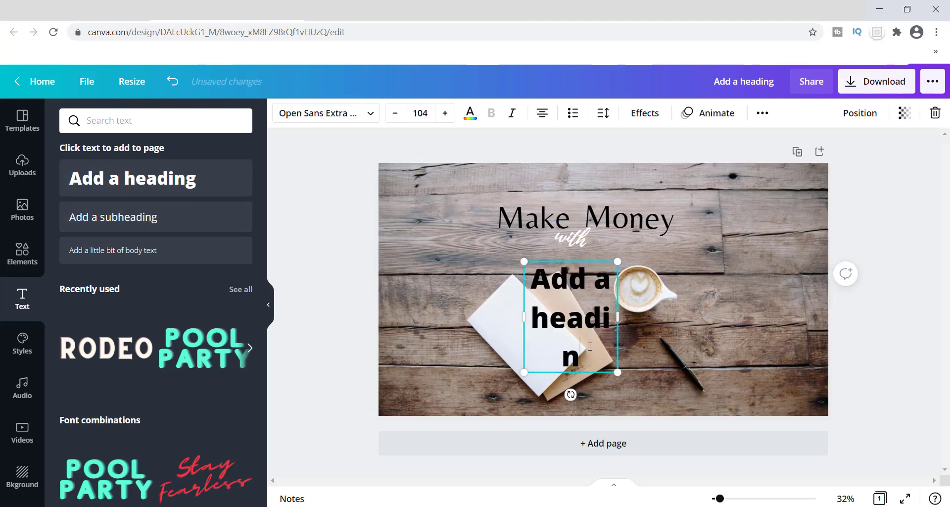
type("B")
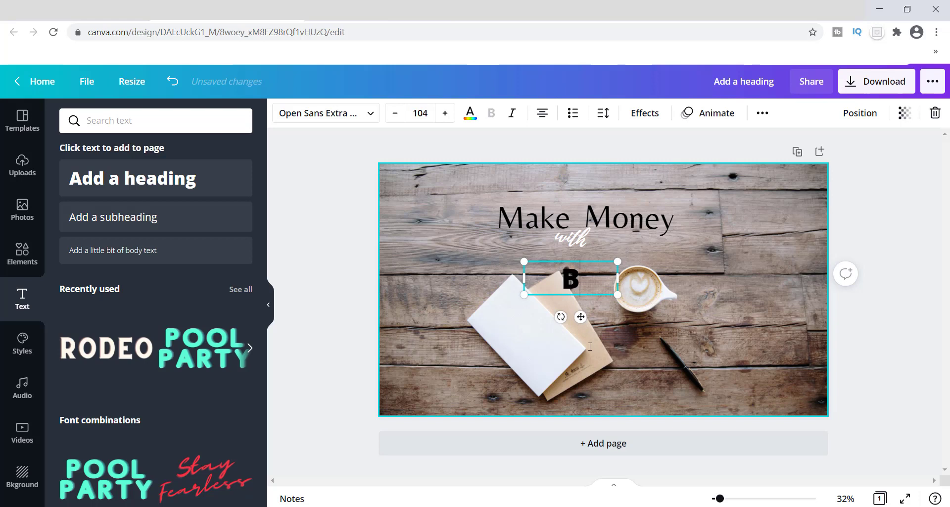
type("rand")
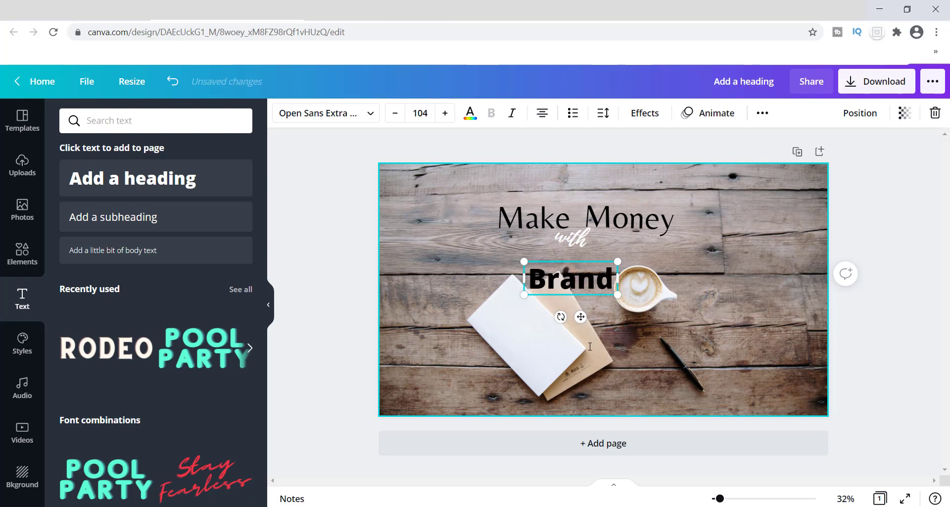
left_click(590, 346)
left_click(587, 277)
double_click(588, 278)
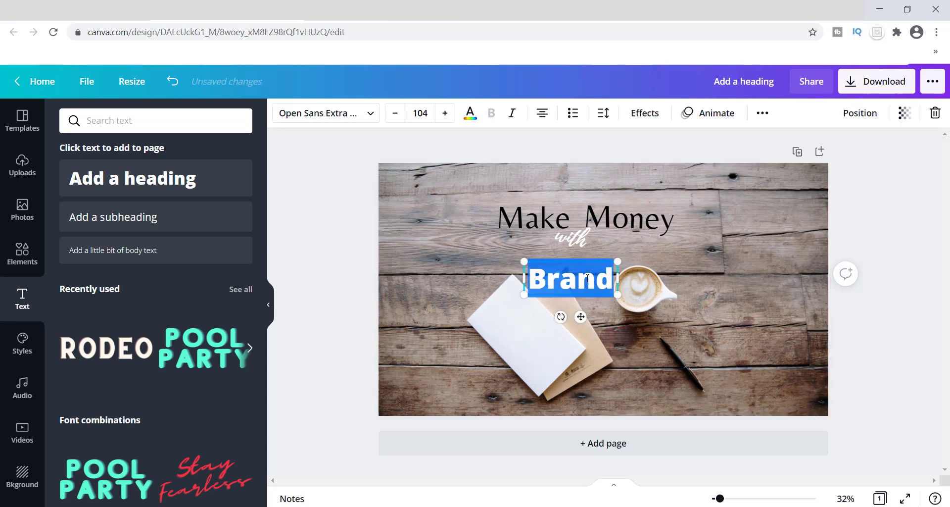
Step: Set 'Brand' in the Belleza font and place it just below Make Money, toward the left
left_click(374, 113)
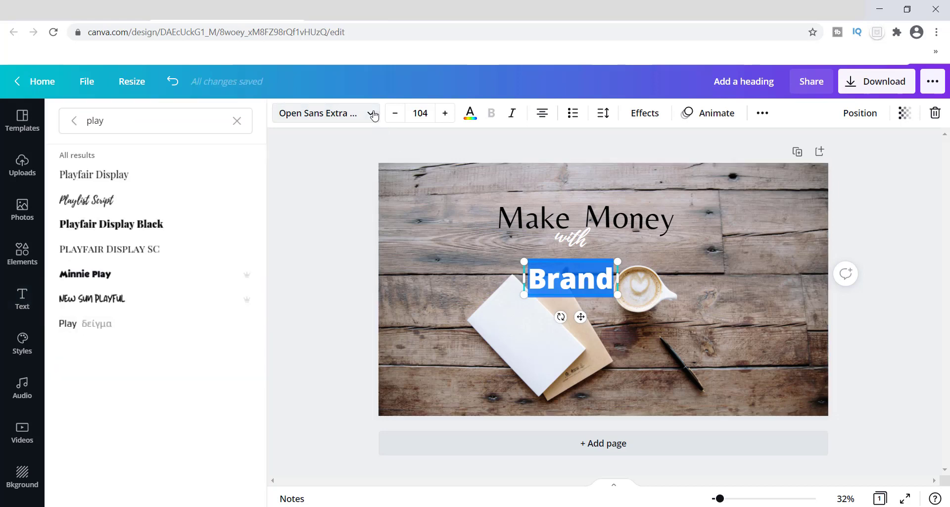
left_click(176, 122)
key("BackSpace")
key("BackSpace")
key("BackSpace")
key("BackSpace")
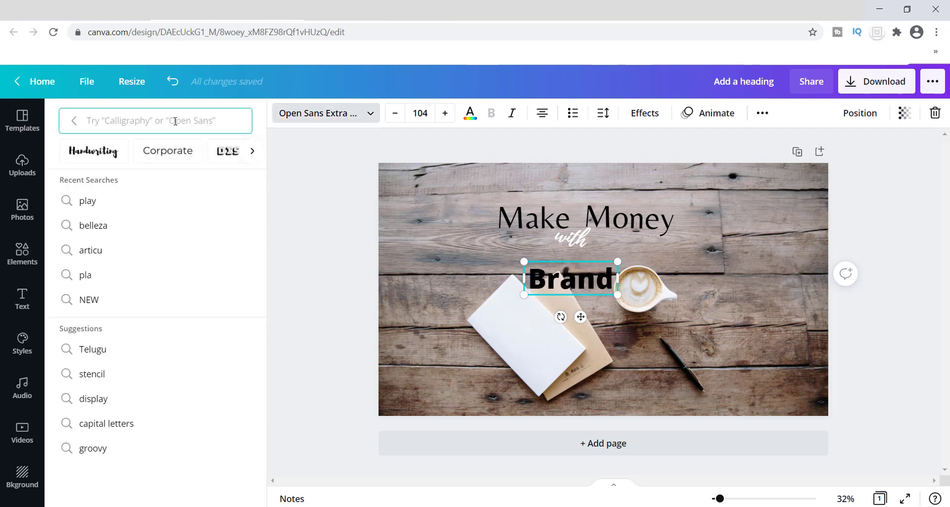
type("Belle")
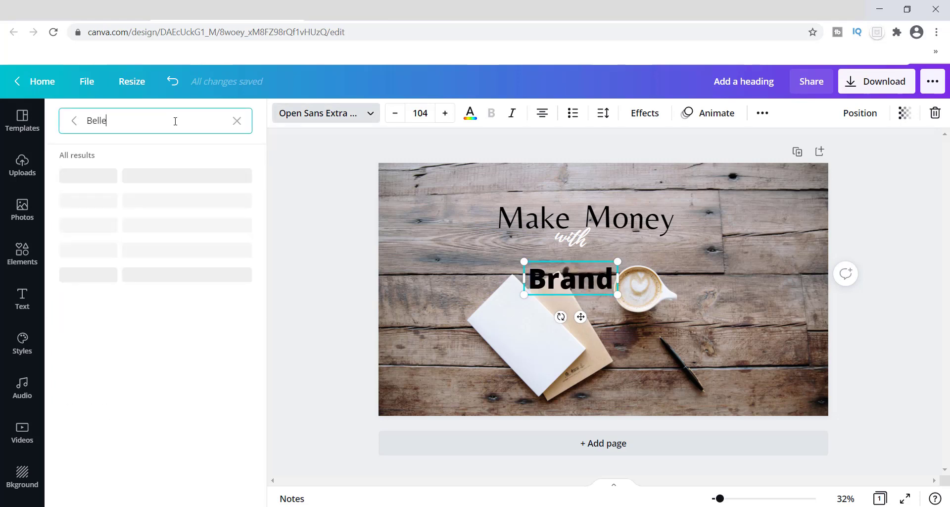
type("za")
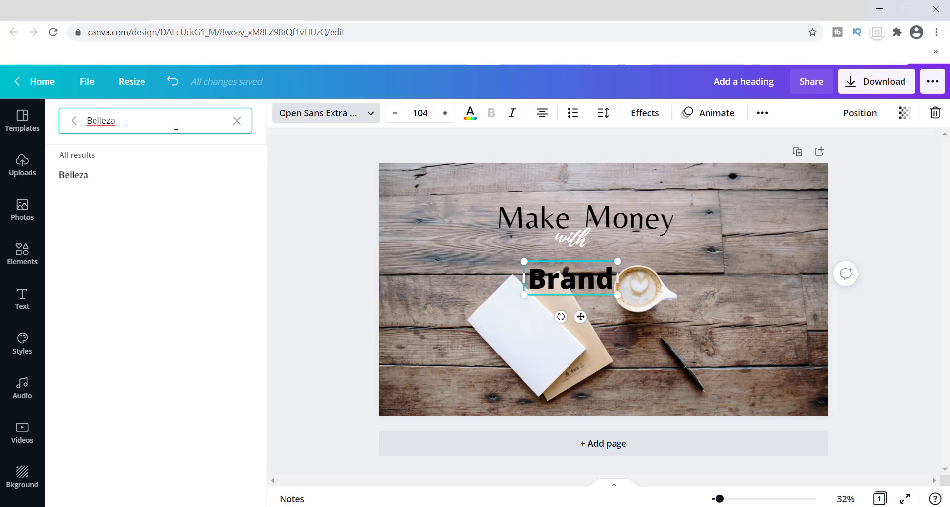
left_click(70, 176)
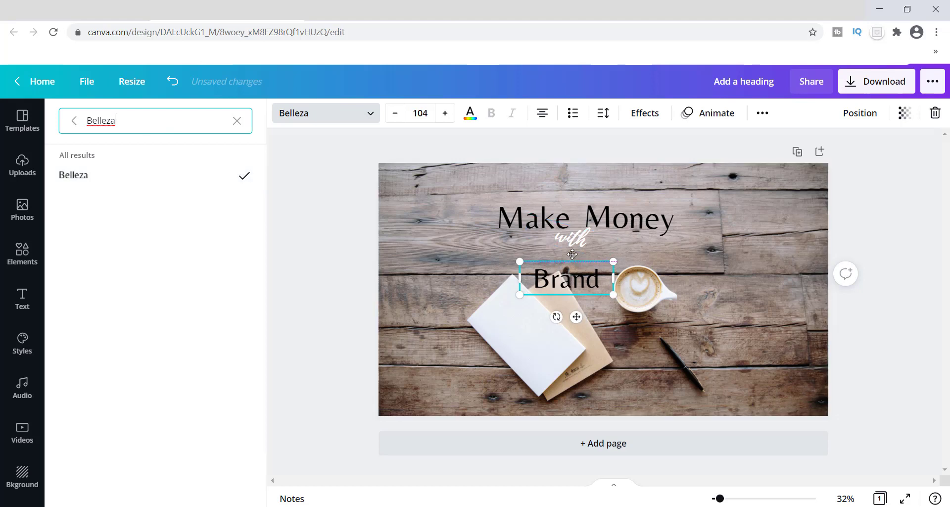
left_click_drag(584, 261, 551, 239)
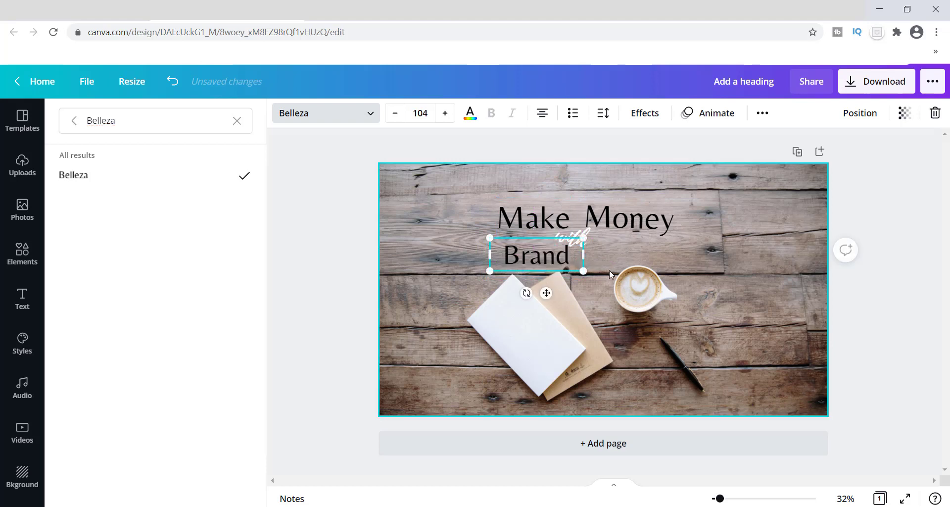
left_click(556, 263)
Step: Duplicate 'Brand' to its right, change the copy to 'Collaborations' and widen it onto one line
left_click(462, 272)
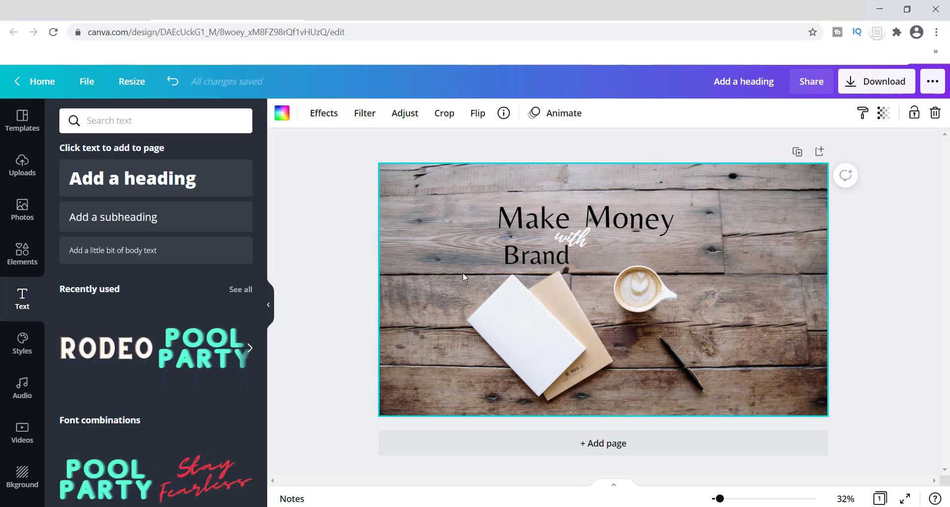
left_click(542, 259)
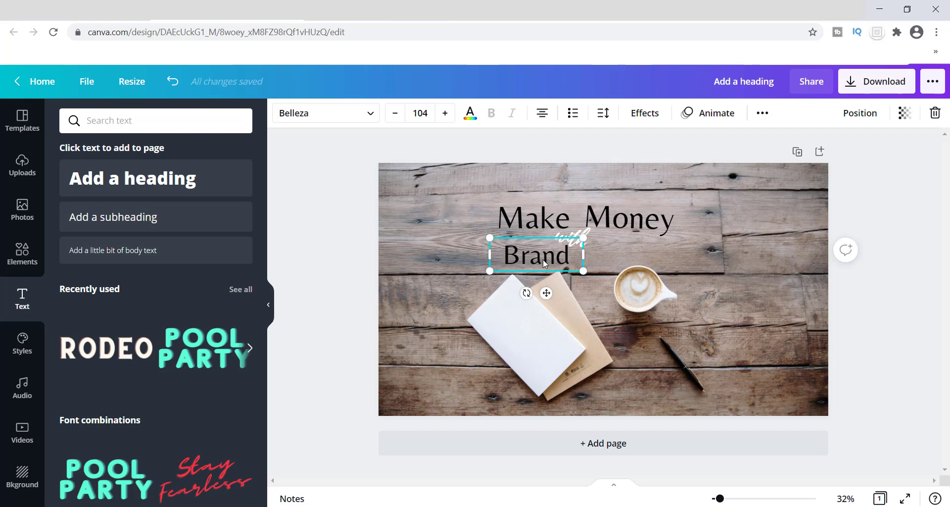
left_click(630, 251)
left_click_drag(553, 258, 630, 257)
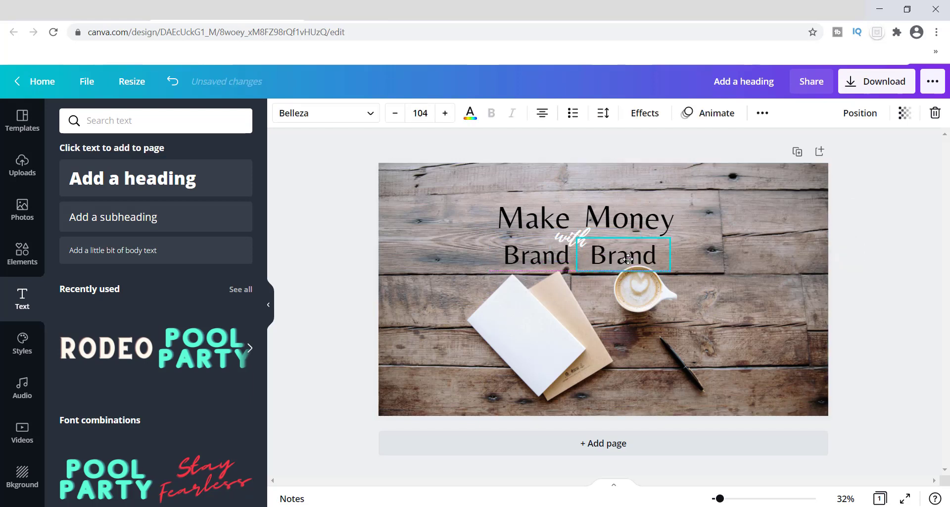
double_click(650, 255)
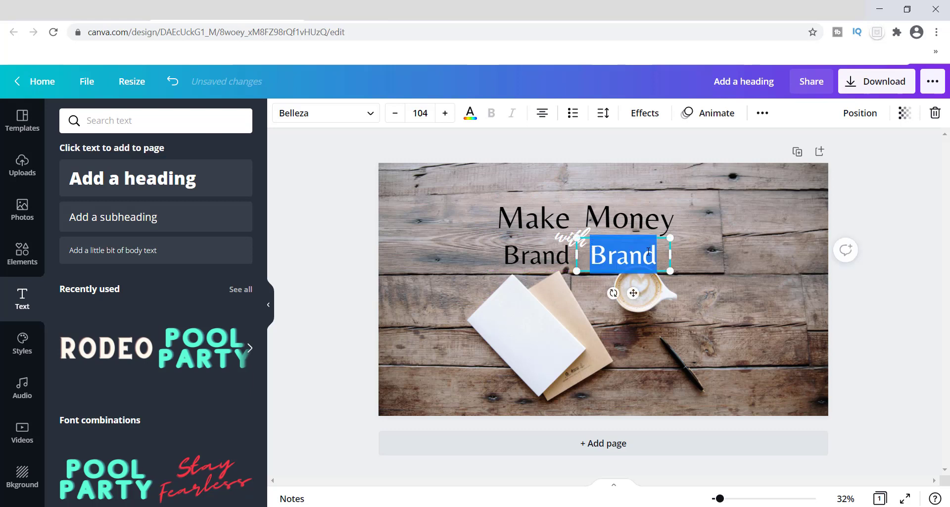
type("Collaborations")
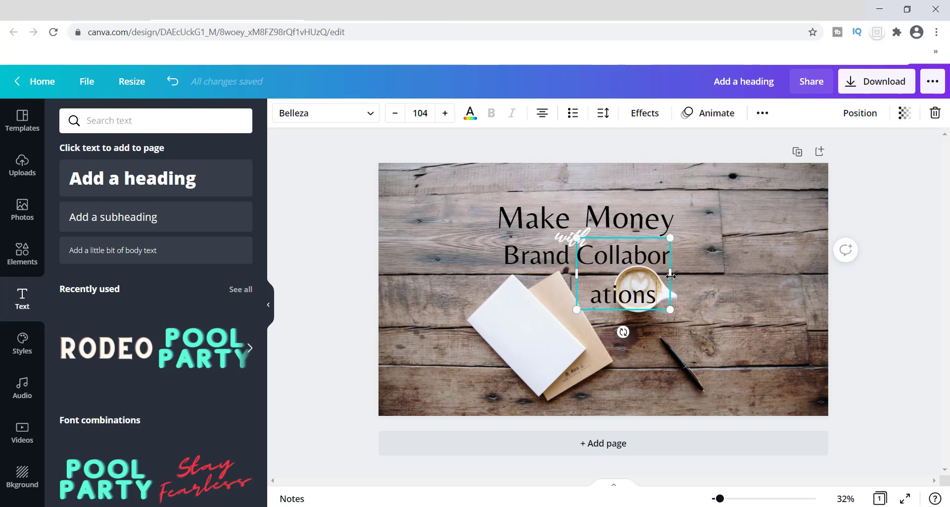
left_click_drag(688, 263, 760, 262)
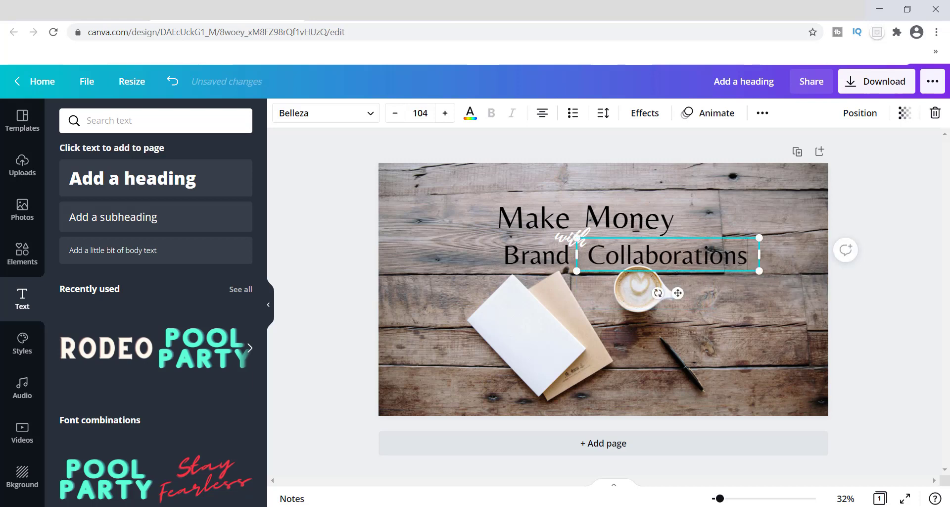
left_click(700, 291)
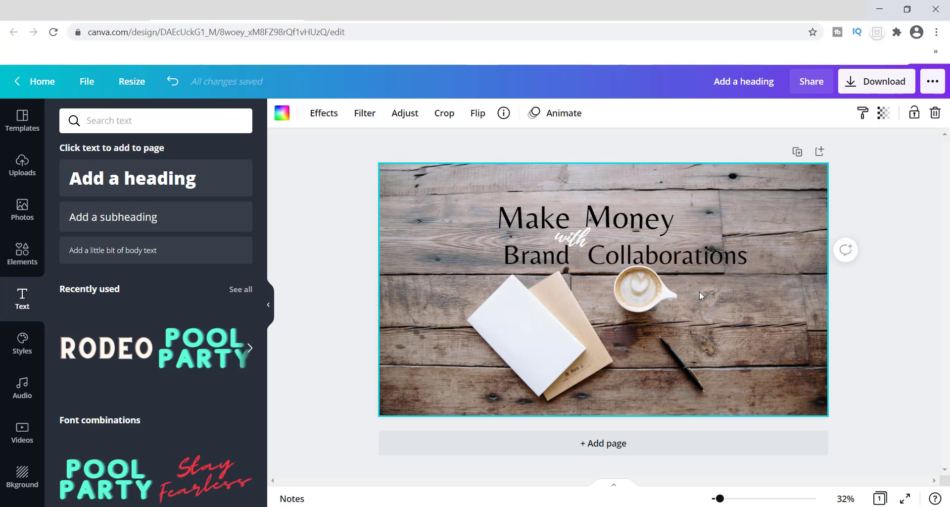
Step: Move 'Make' and 'Money' higher and adjust the spacing between them
left_click_drag(547, 218, 529, 210)
mouse_move(616, 209)
left_mouse_down()
mouse_move(608, 198)
mouse_move(624, 199)
left_mouse_up()
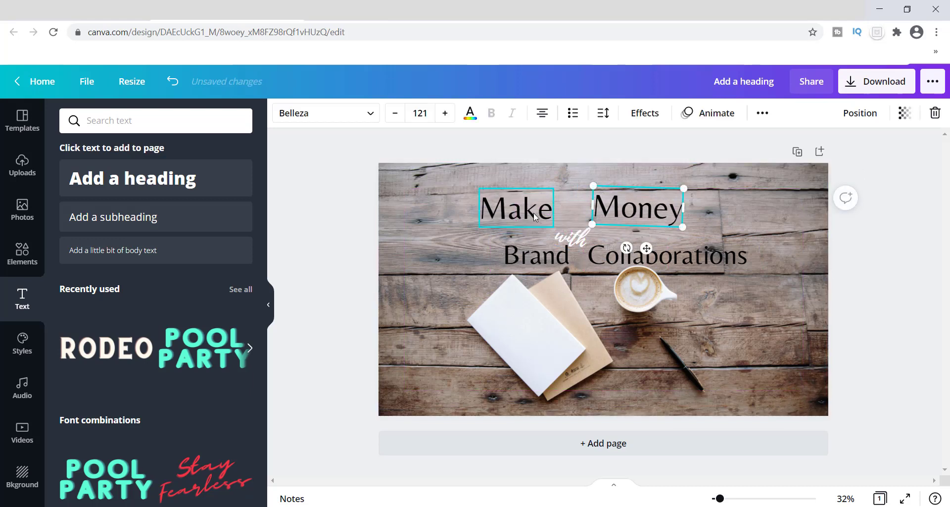
left_click_drag(534, 213, 609, 278)
Step: Stack 'with', 'Brand' and 'Collaborations' tightly beneath 'Make Money'
left_click(580, 242)
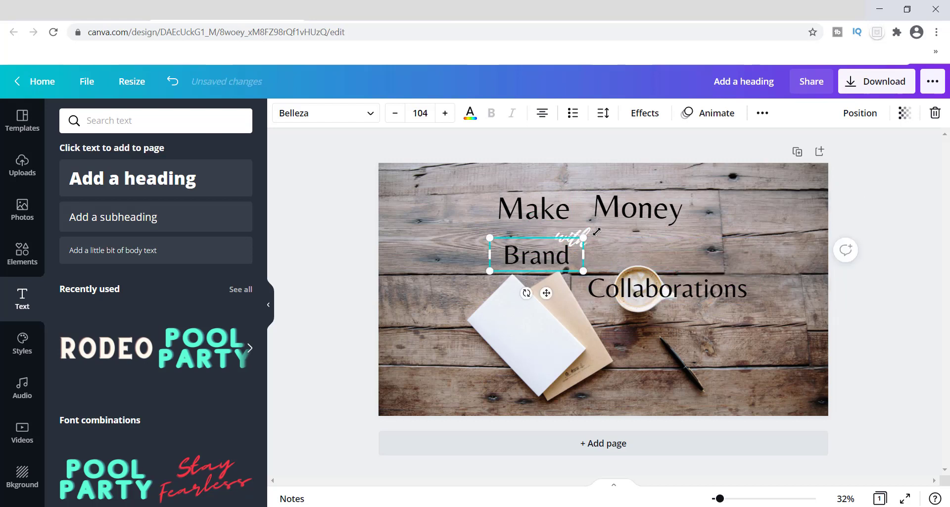
left_click_drag(560, 260, 548, 278)
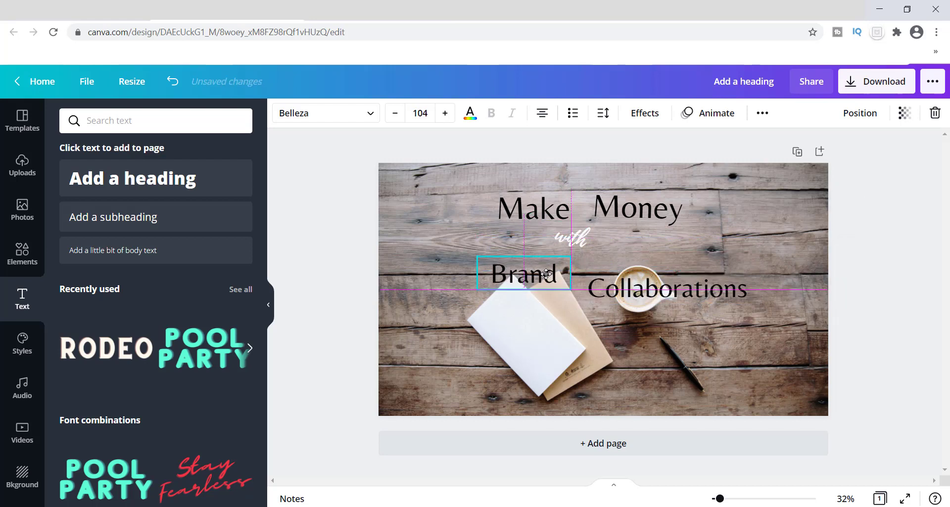
left_click_drag(583, 239, 589, 232)
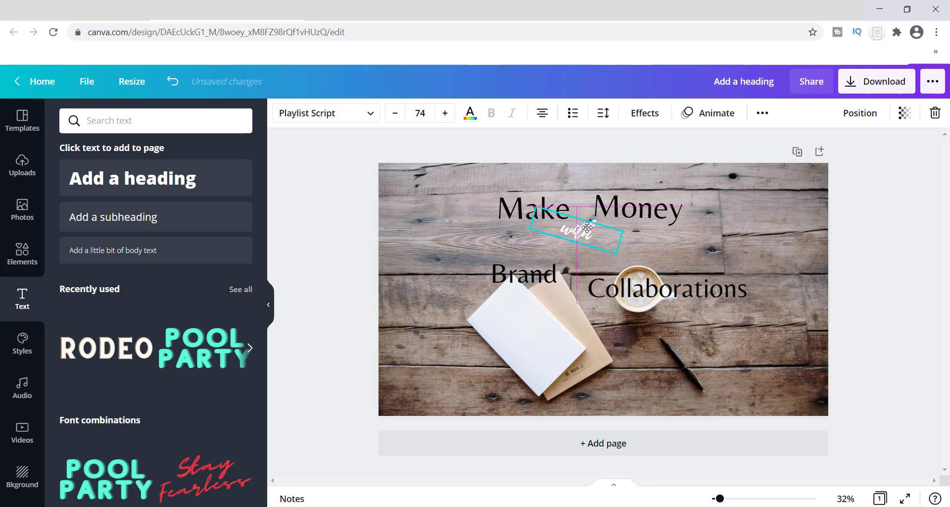
left_click_drag(545, 280, 552, 257)
left_click_drag(652, 297, 640, 251)
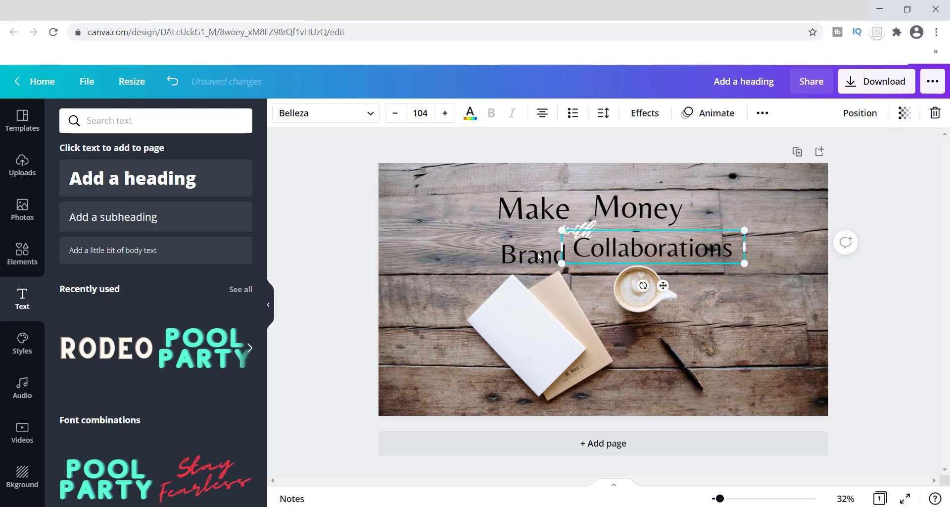
Step: Nudge 'Brand' and 'Money' so 'Brand' lines up with 'Make'
left_click(534, 256)
left_click_drag(535, 256, 528, 248)
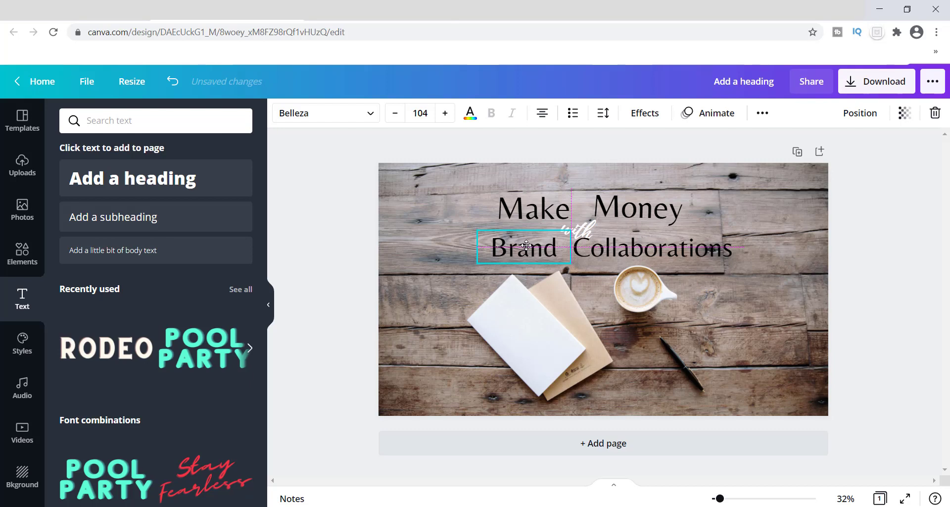
left_click_drag(526, 244, 536, 245)
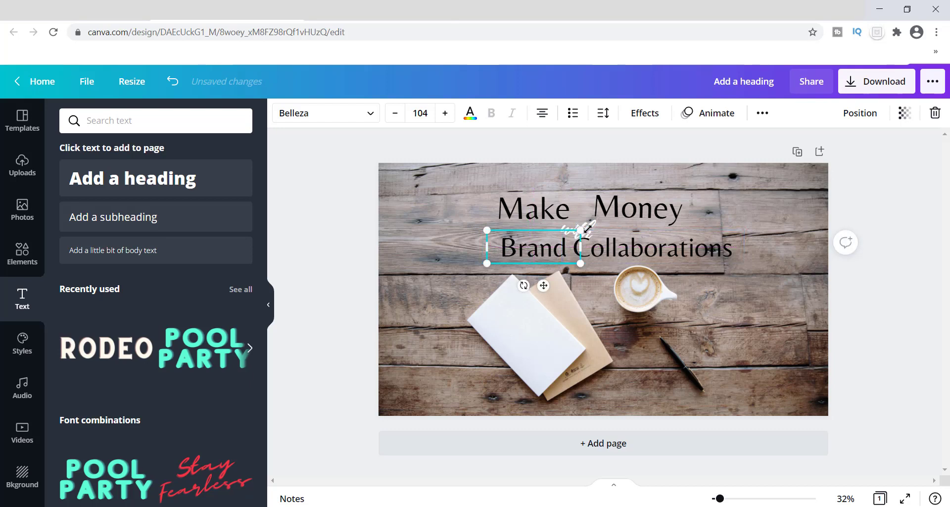
left_click_drag(614, 203, 601, 206)
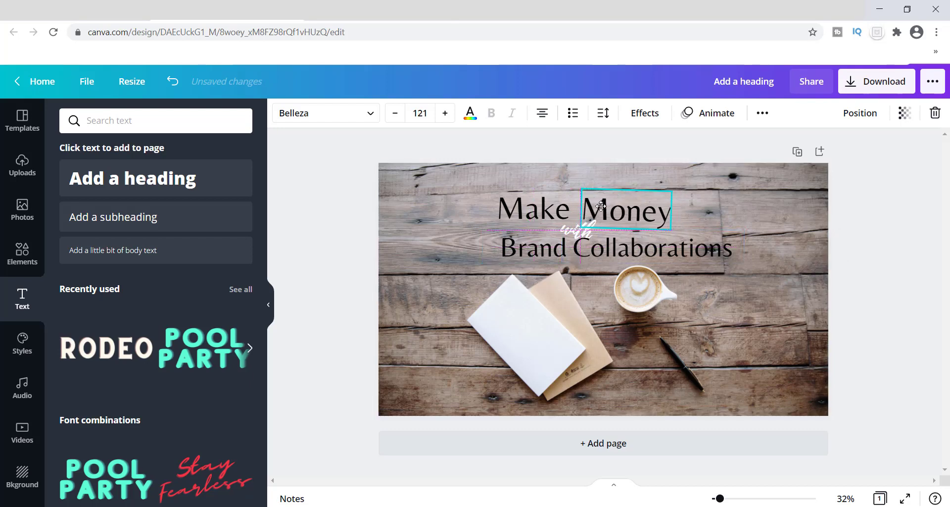
left_click_drag(551, 245, 539, 244)
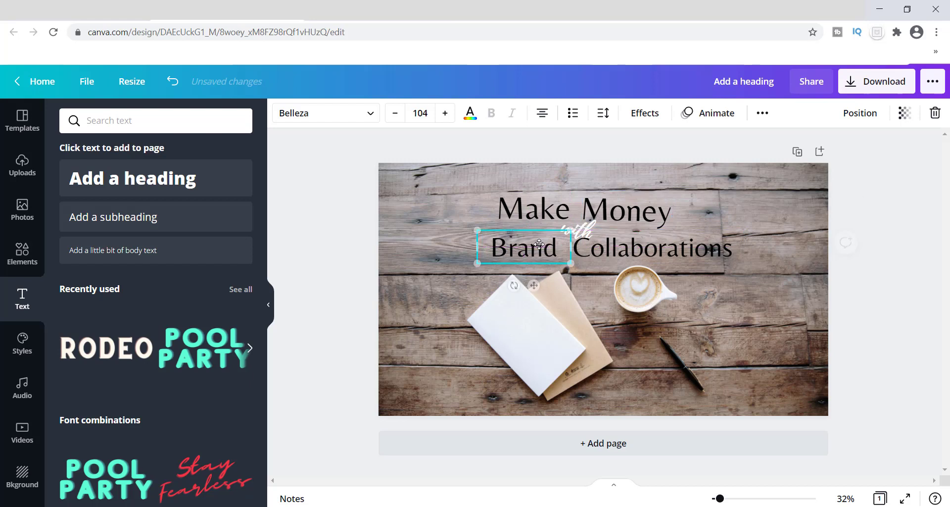
Step: Shift 'Collaborations' left beside 'Brand', then show the uploaded images
left_click(597, 250)
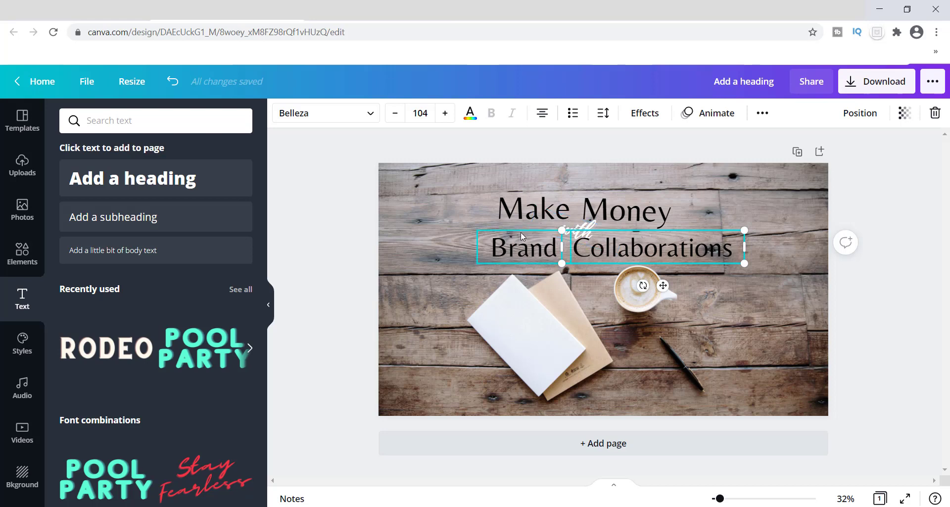
left_click_drag(520, 242, 516, 243)
left_click(599, 251)
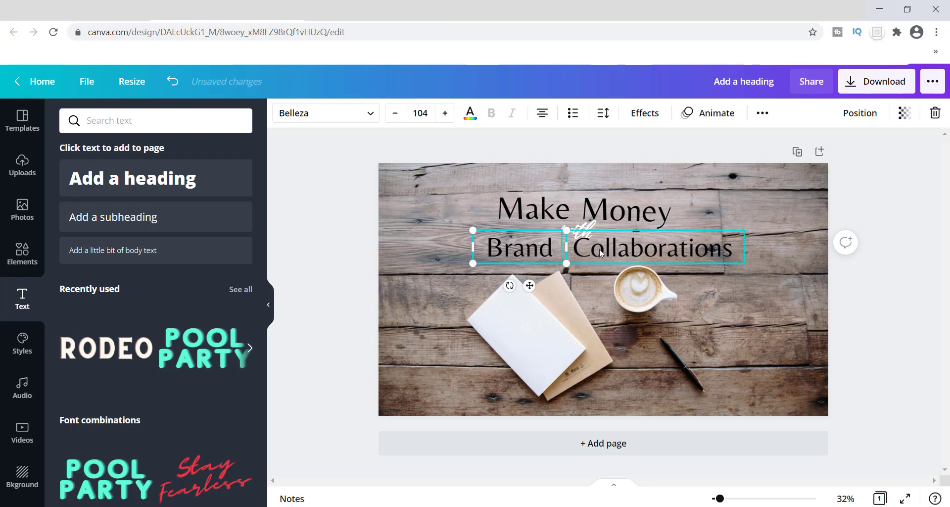
left_click_drag(599, 251, 573, 223)
left_click(569, 174)
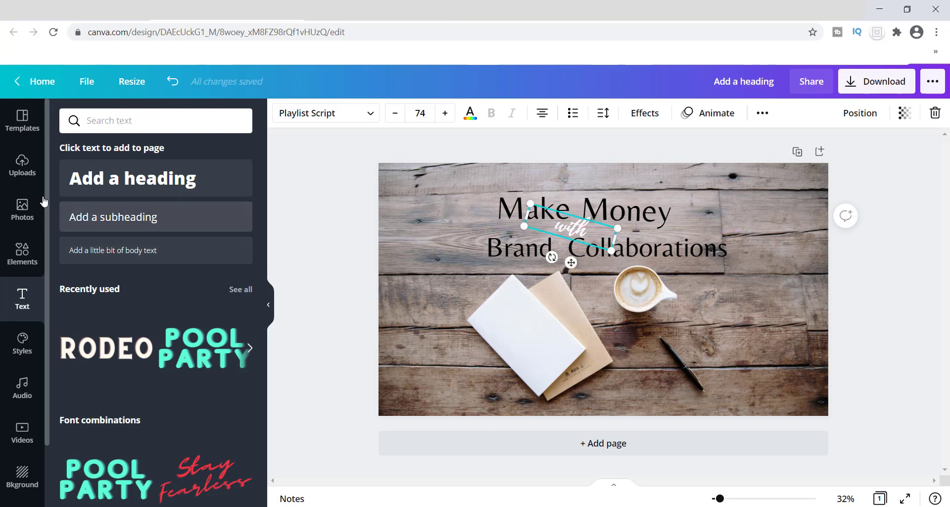
left_click(23, 171)
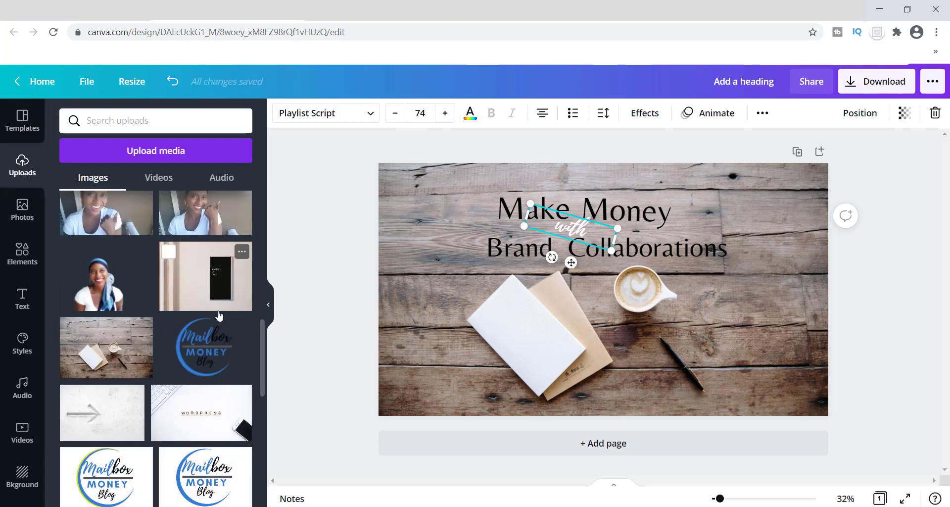
Step: Insert the Mailbox Money logo from Uploads and scale it down onto the coffee cup
left_click(208, 349)
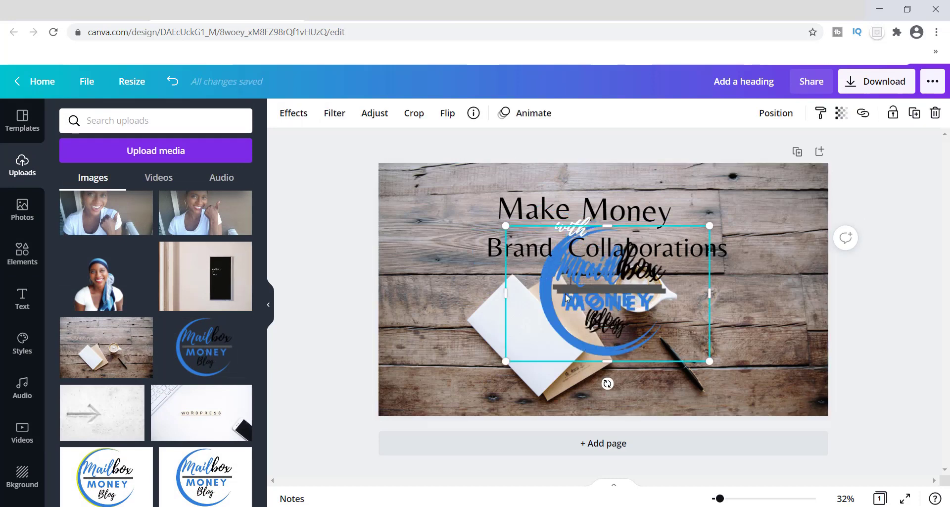
key("Escape")
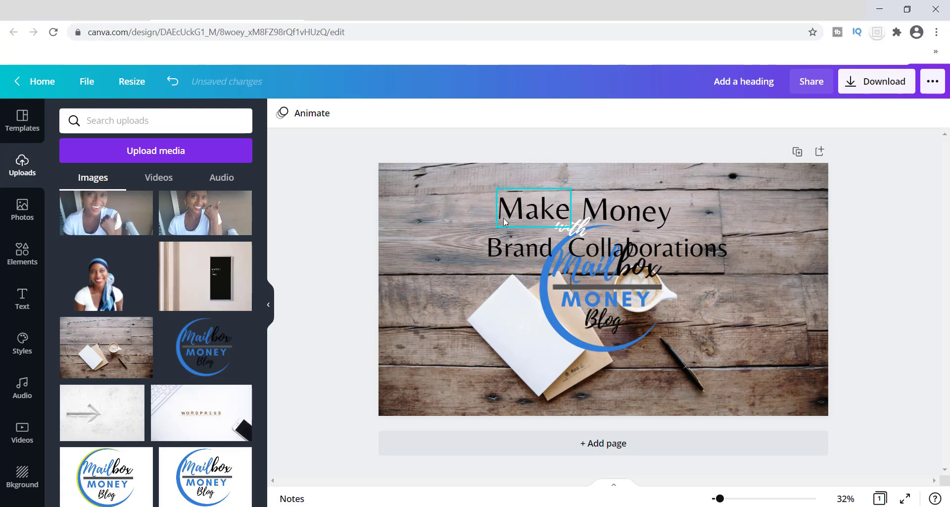
left_click(568, 273)
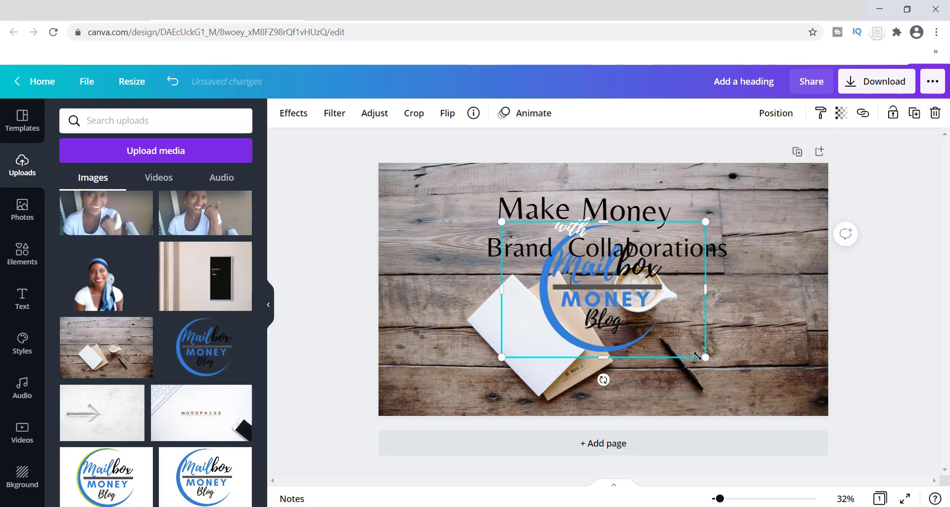
left_click_drag(698, 355, 674, 321)
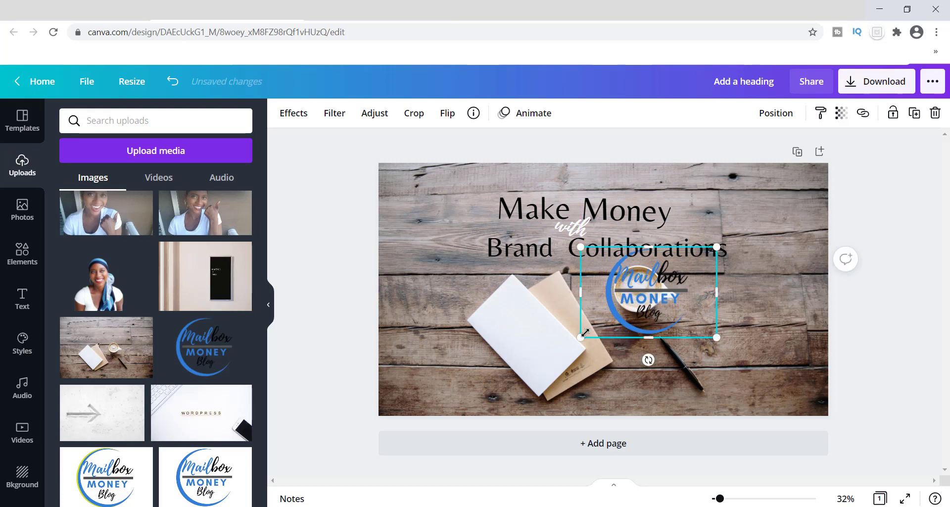
left_click_drag(584, 332, 645, 292)
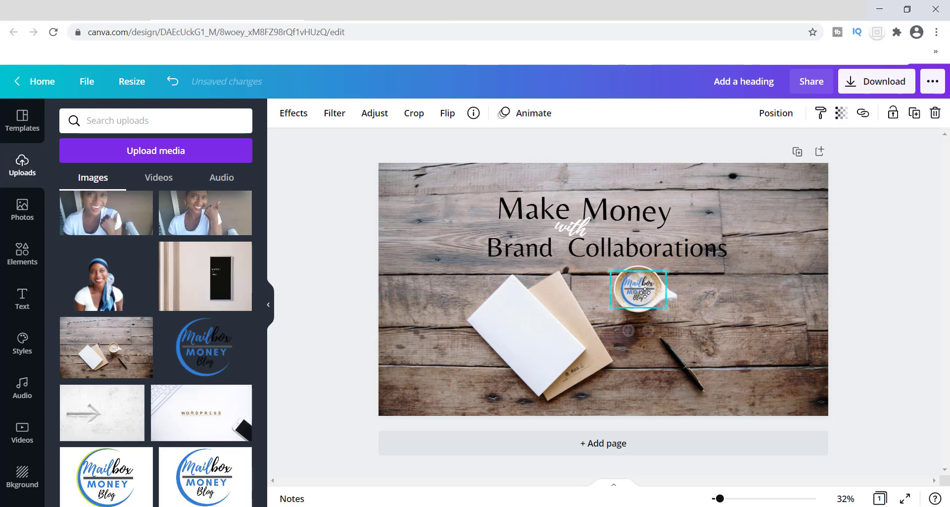
left_click(528, 337)
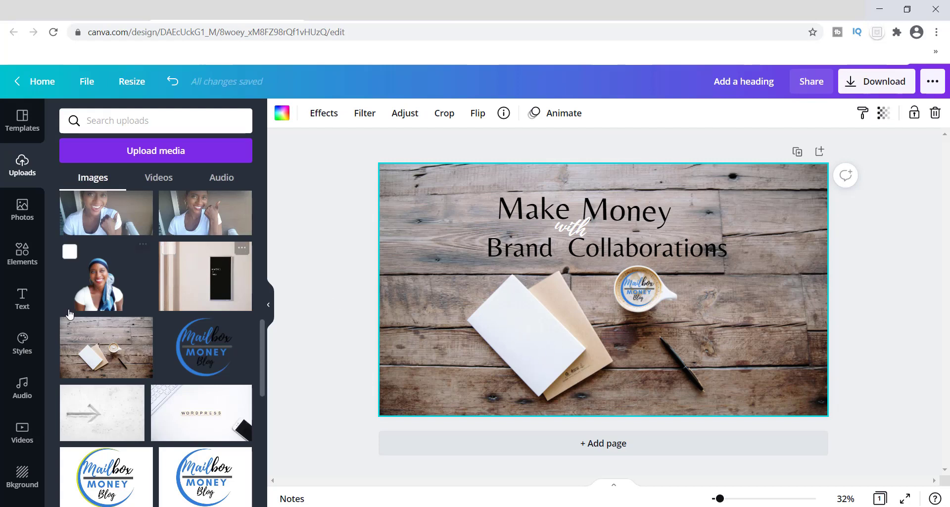
Step: Add a subheading reading 'The Do's and Don'ts of Brand Collaboration'
left_click(23, 307)
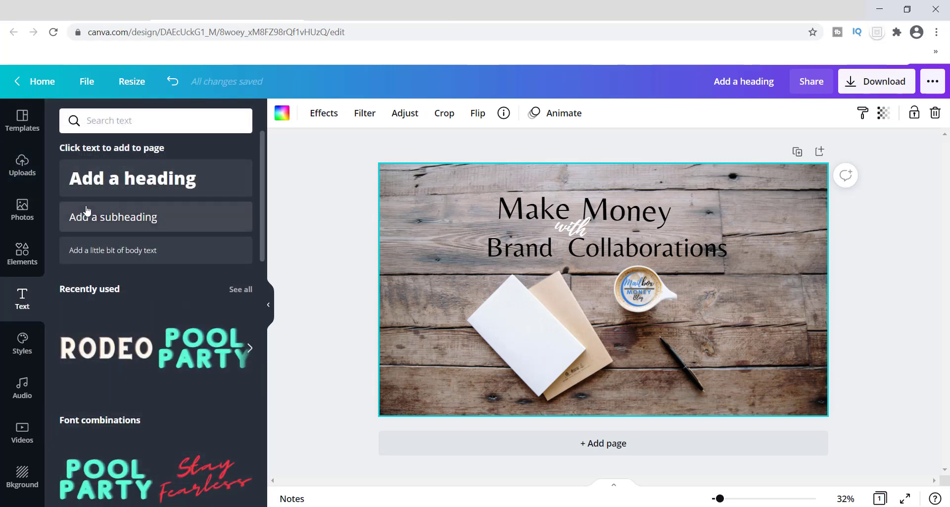
left_click(109, 221)
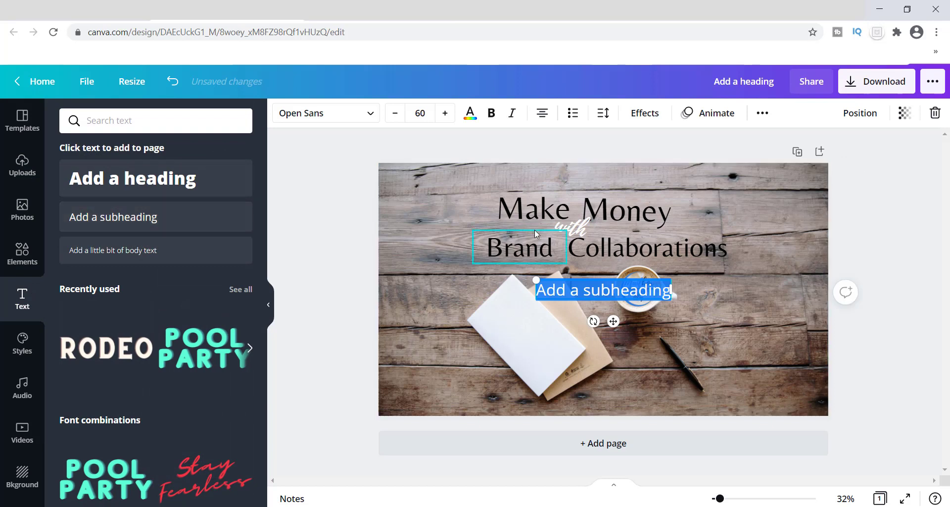
left_click(650, 292)
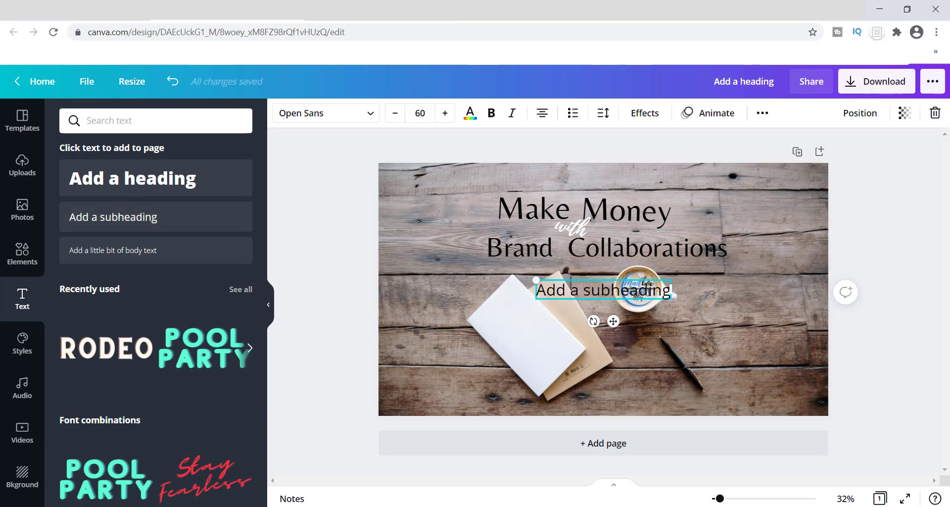
key("BackSpace")
key("BackSpace")
key("BackSpace")
key("BackSpace")
key("BackSpace")
key("BackSpace")
key("BackSpace")
key("BackSpace")
key("BackSpace")
key("BackSpace")
key("BackSpace")
key("BackSpace")
key("BackSpace")
key("BackSpace")
key("BackSpace")
key("BackSpace")
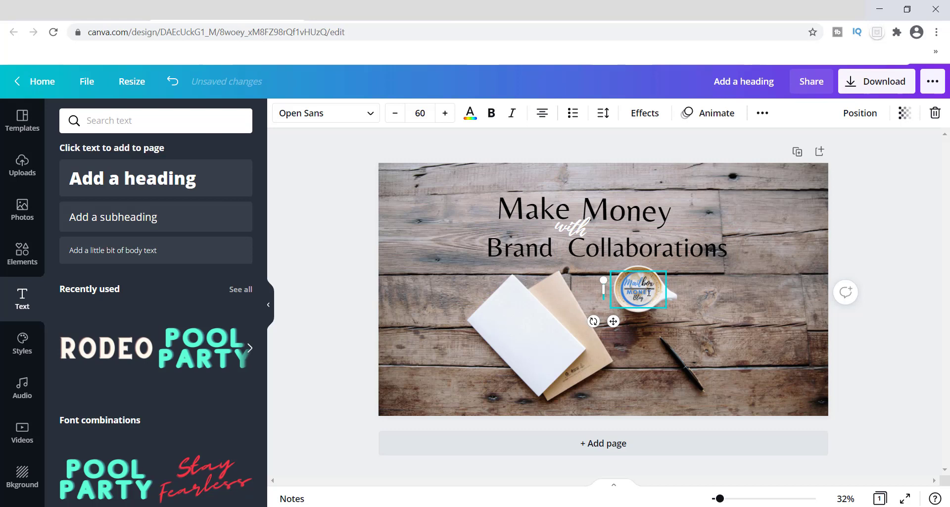
type("The Do's and Do")
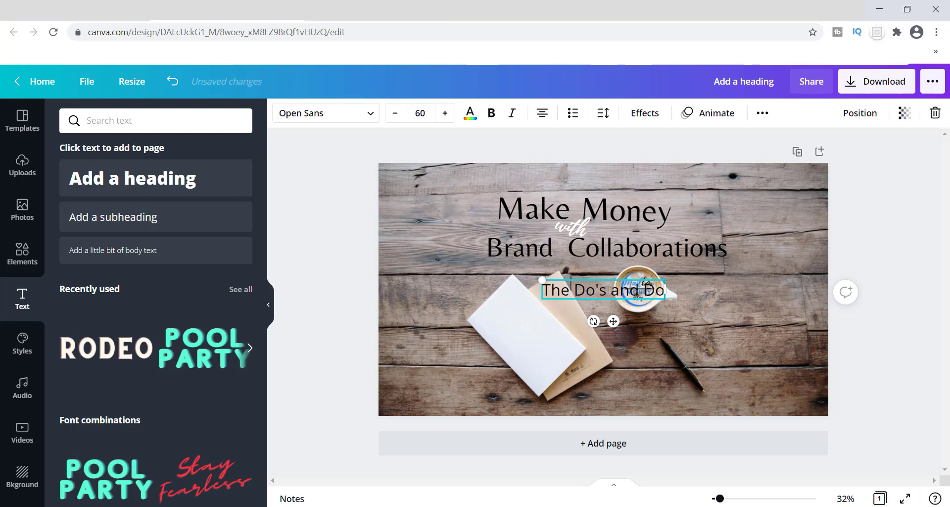
type("n'ts of Brand")
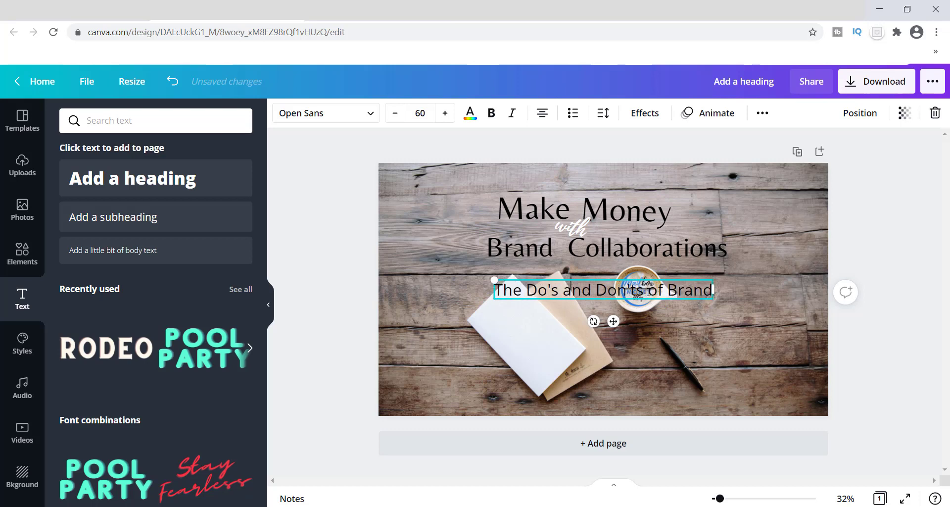
type(" Collaboration")
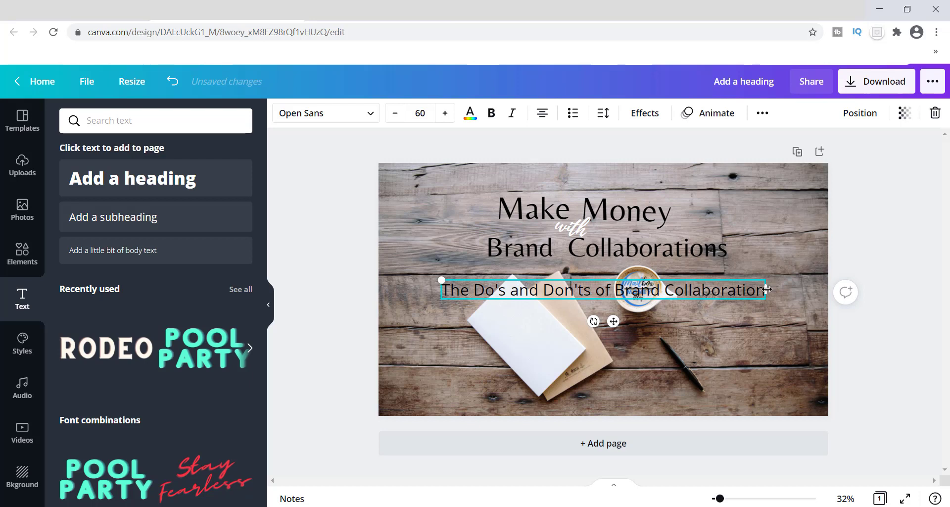
Step: Narrow the subtitle box so it wraps, and reduce its font size to 45
left_click_drag(765, 288, 531, 324)
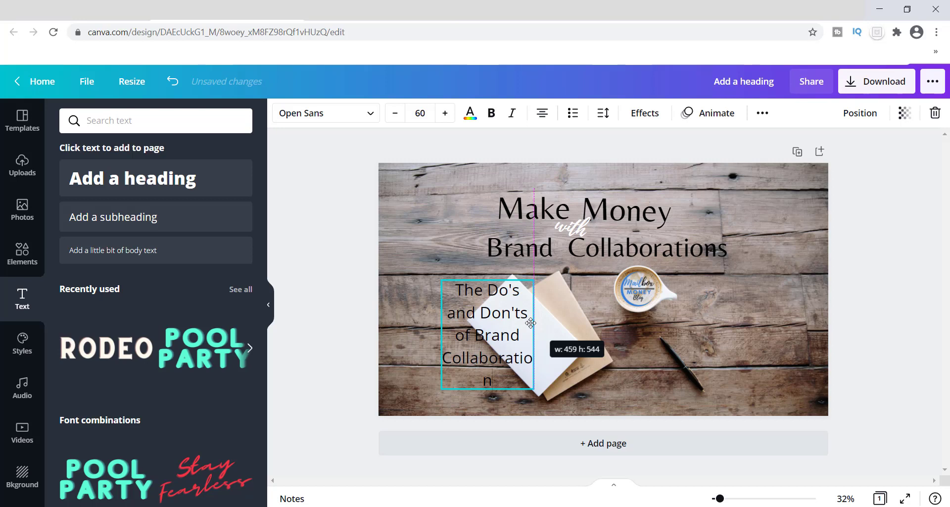
left_click(395, 112)
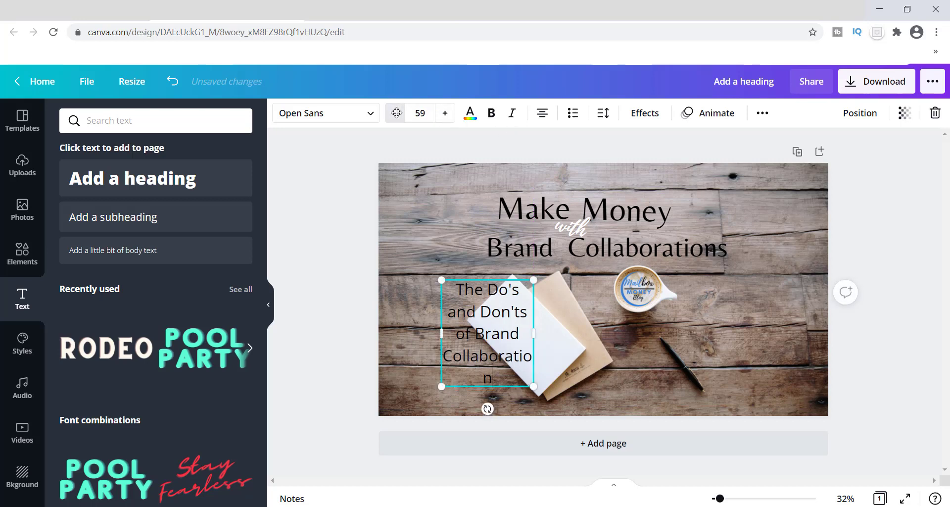
left_click(396, 113)
left_click(397, 113)
left_click(396, 113)
left_click(396, 113)
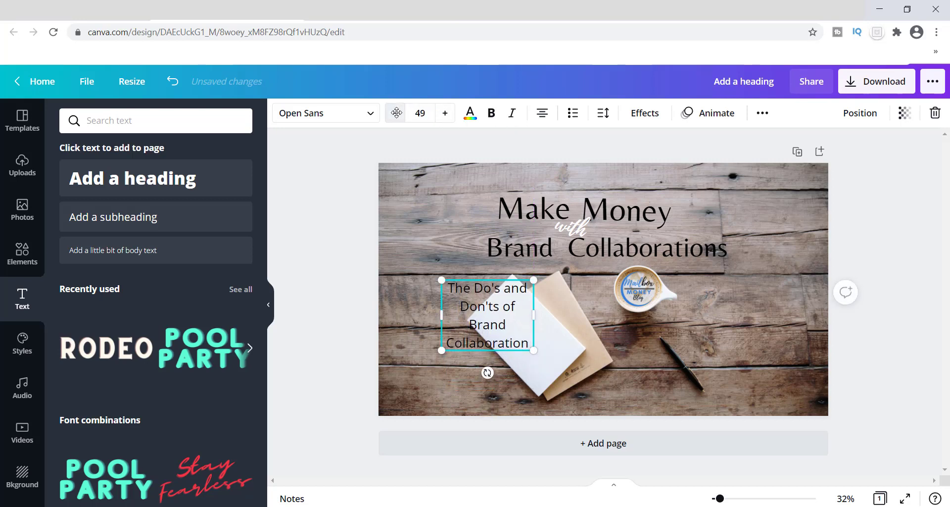
left_click(396, 113)
left_click(397, 113)
left_click(397, 113)
left_click(397, 113)
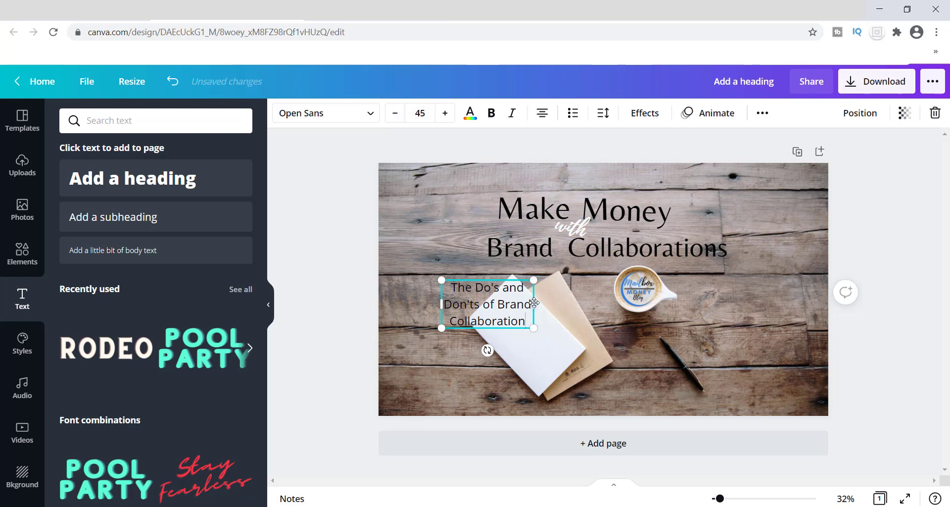
Step: Narrow the subtitle into a column, tilt it to -43° and move it onto the white notebook
left_click_drag(534, 303, 504, 304)
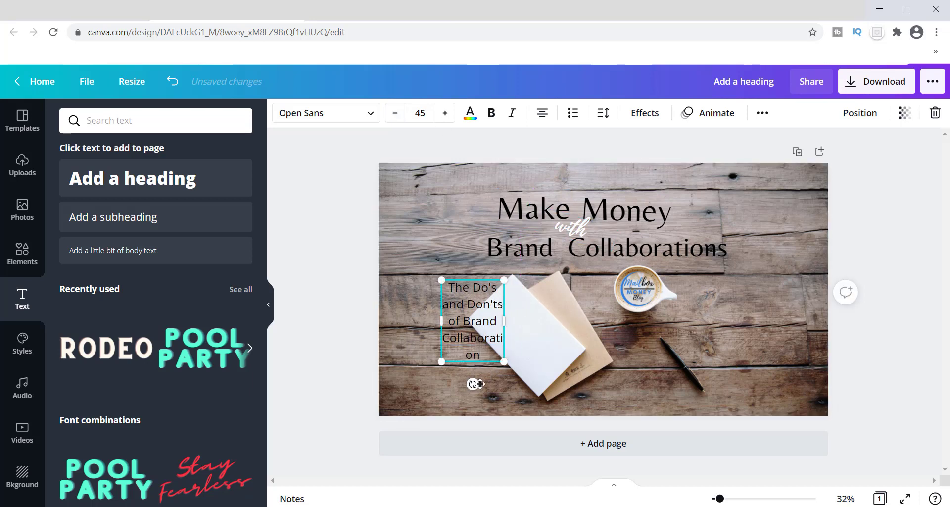
left_click_drag(473, 384, 512, 363)
left_click(463, 310)
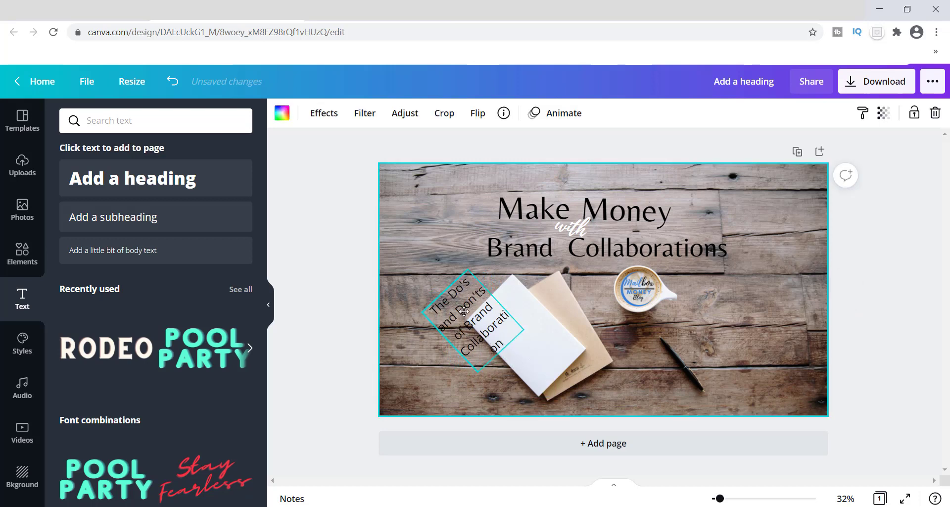
left_click_drag(464, 311, 519, 329)
Step: Recolour 'Brand' with the blue swatch from Photo Colors
double_click(519, 251)
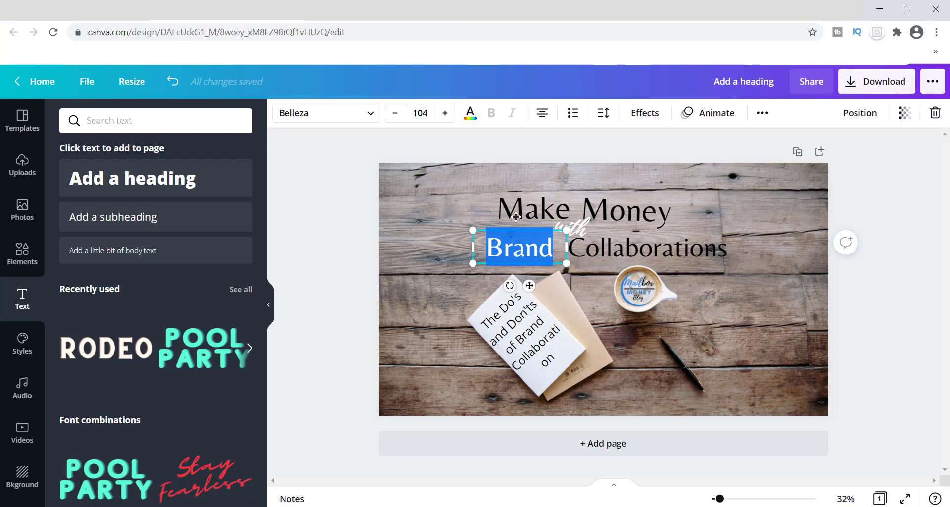
left_click(472, 117)
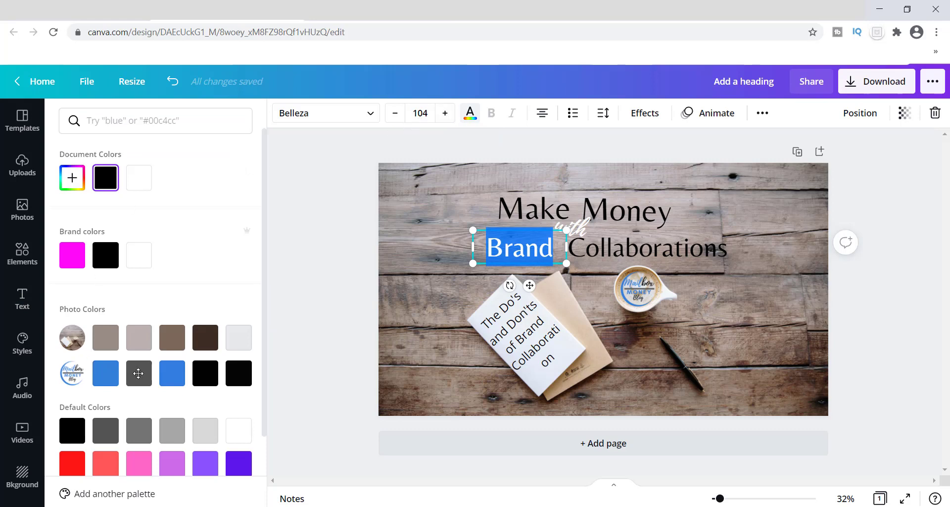
left_click(105, 375)
left_click(171, 372)
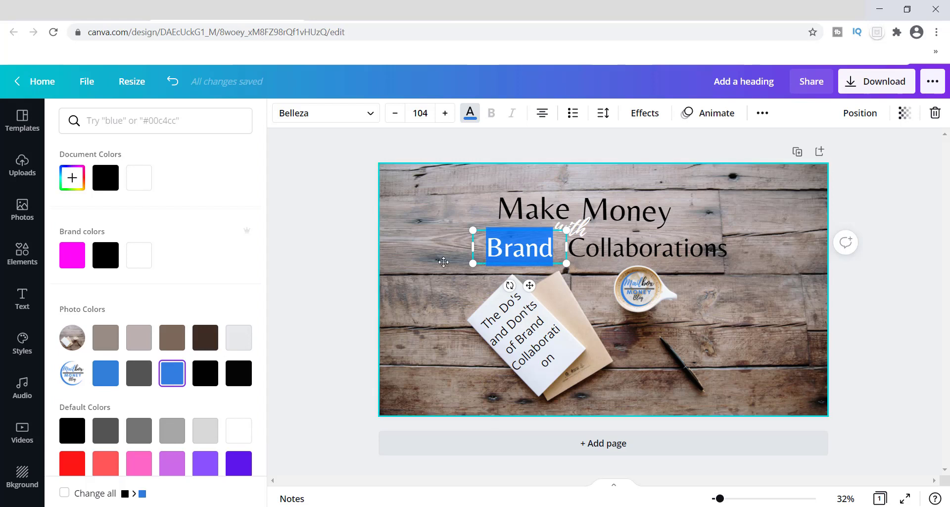
left_click(545, 243)
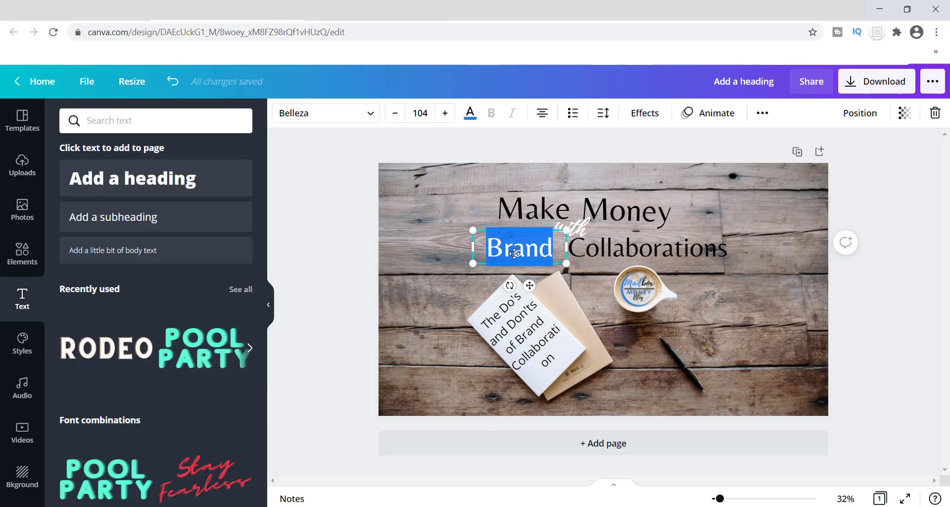
Step: Give 'Collaborations' the same photo blue and exit crop mode without cropping
left_click(559, 248)
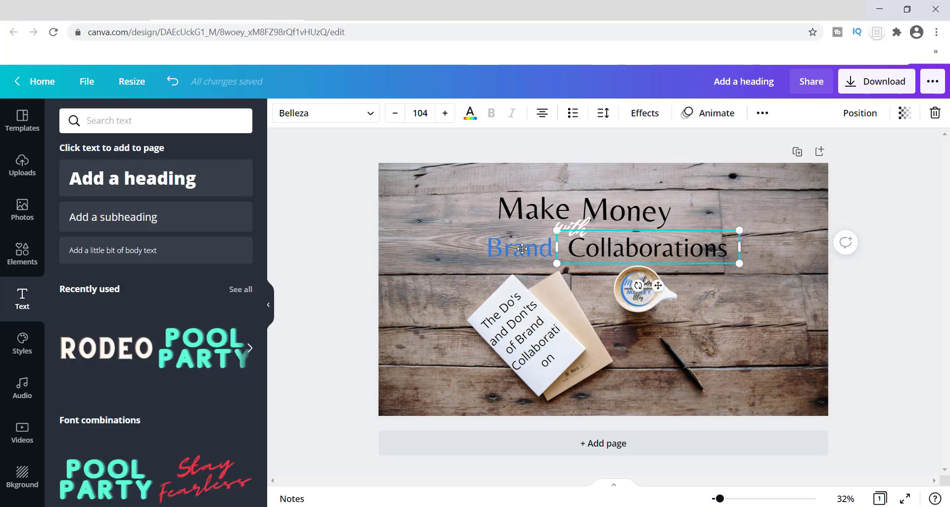
double_click(600, 246)
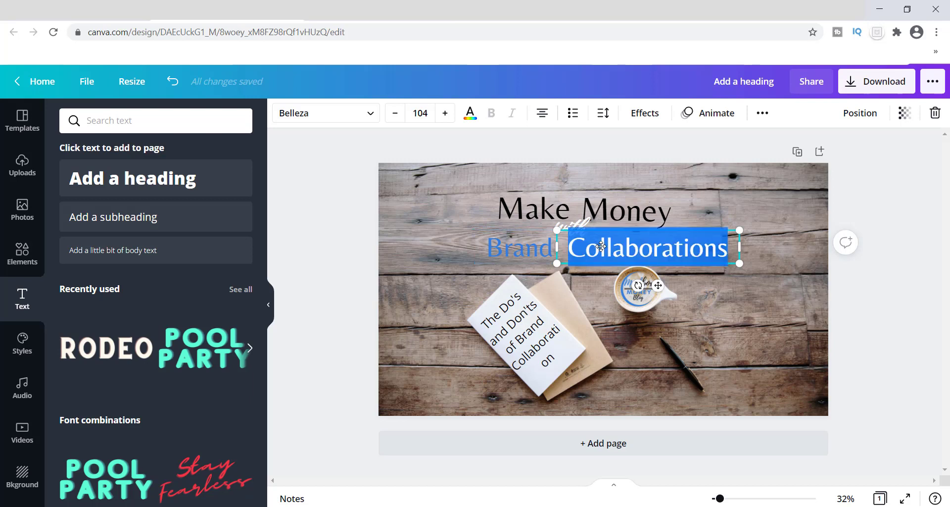
left_click(470, 114)
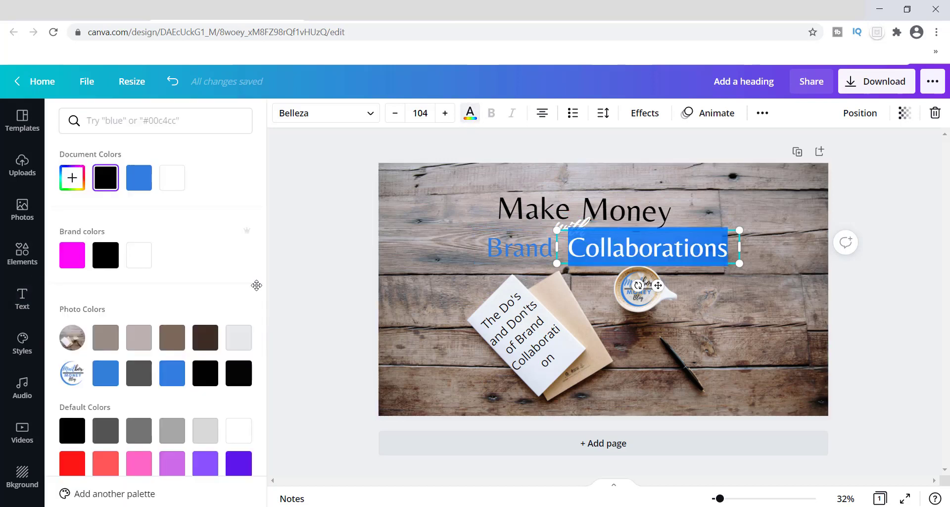
left_click(172, 373)
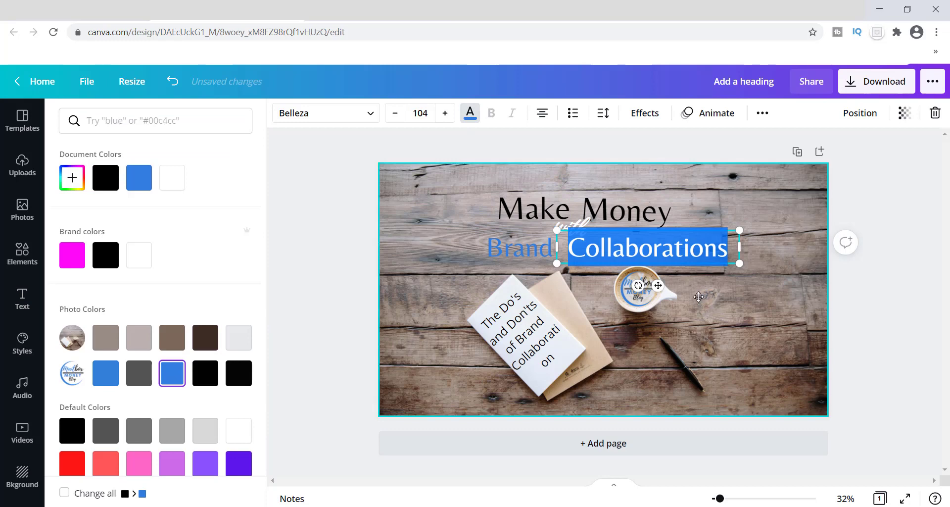
double_click(687, 258)
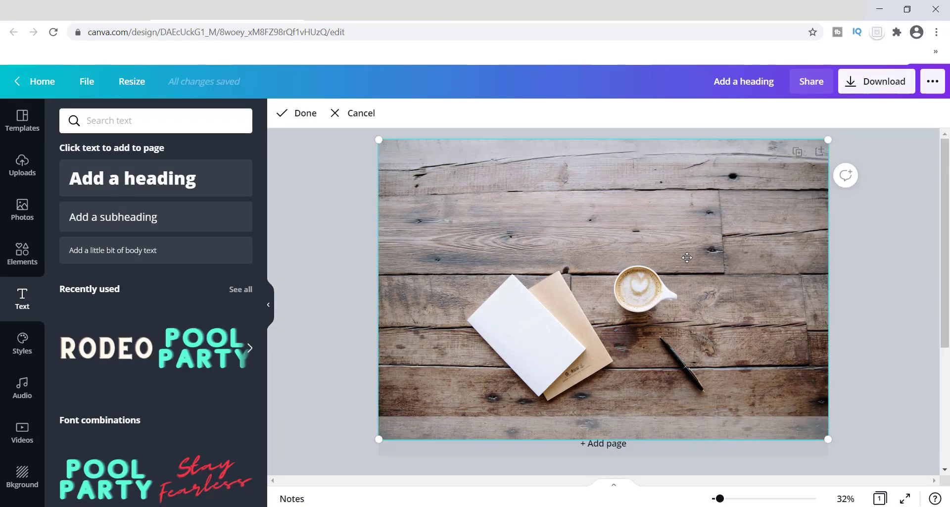
left_click(365, 114)
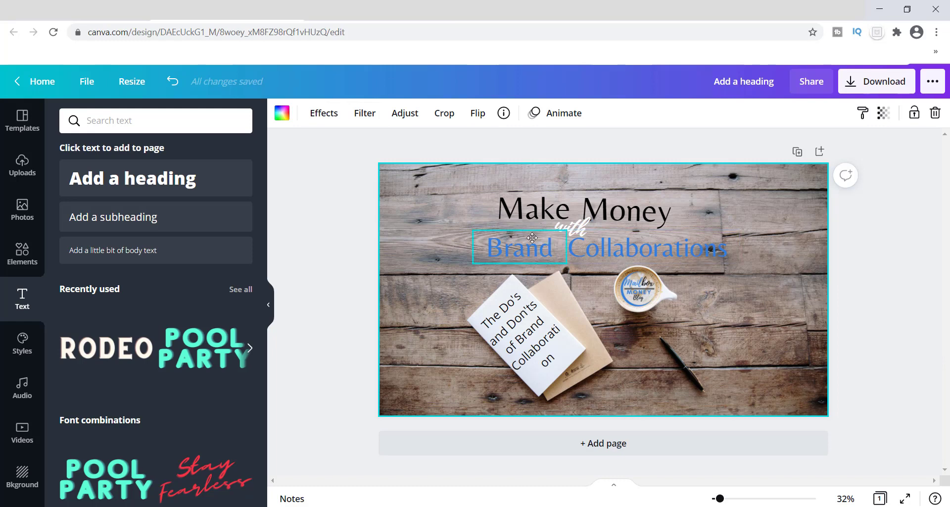
Step: Shift 'Brand' and 'Collaborations' left and level them into one line under 'Make Money'
left_click_drag(528, 244, 512, 245)
left_click_drag(592, 251, 575, 253)
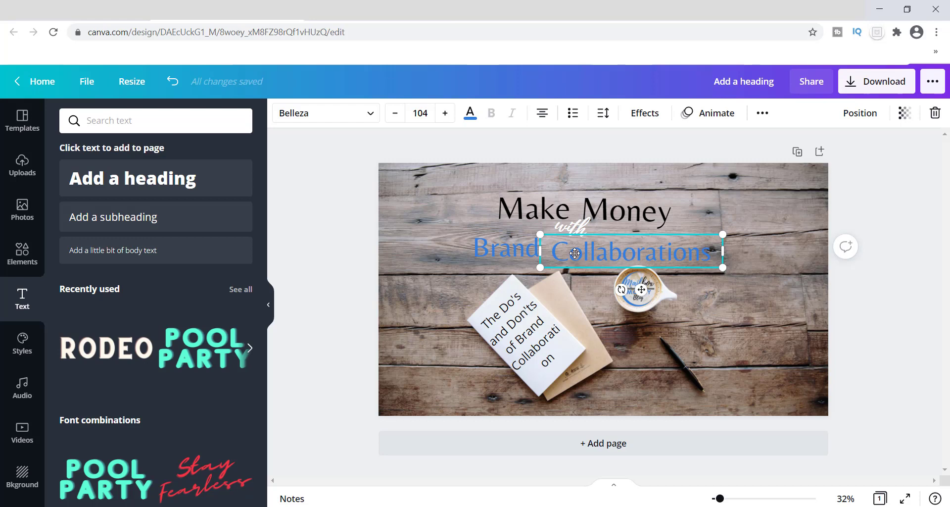
left_click_drag(575, 253, 575, 248)
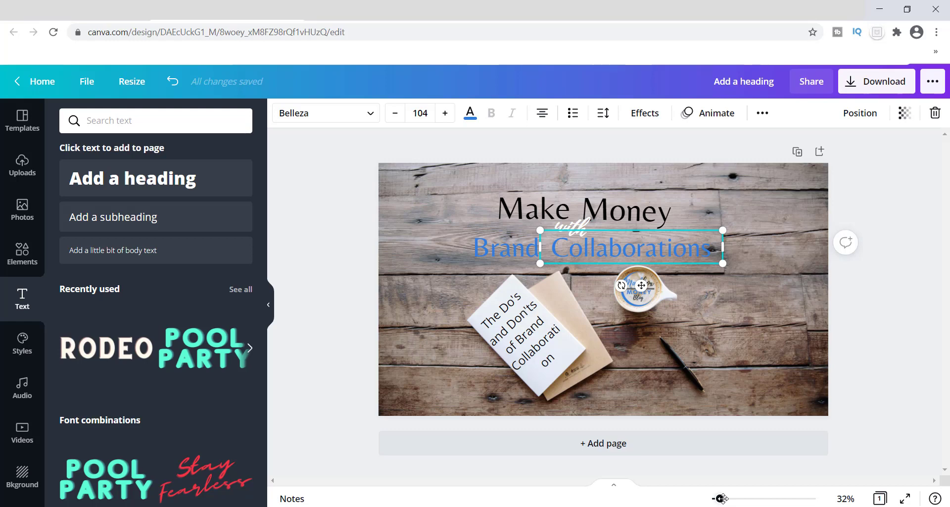
left_click_drag(722, 499, 725, 499)
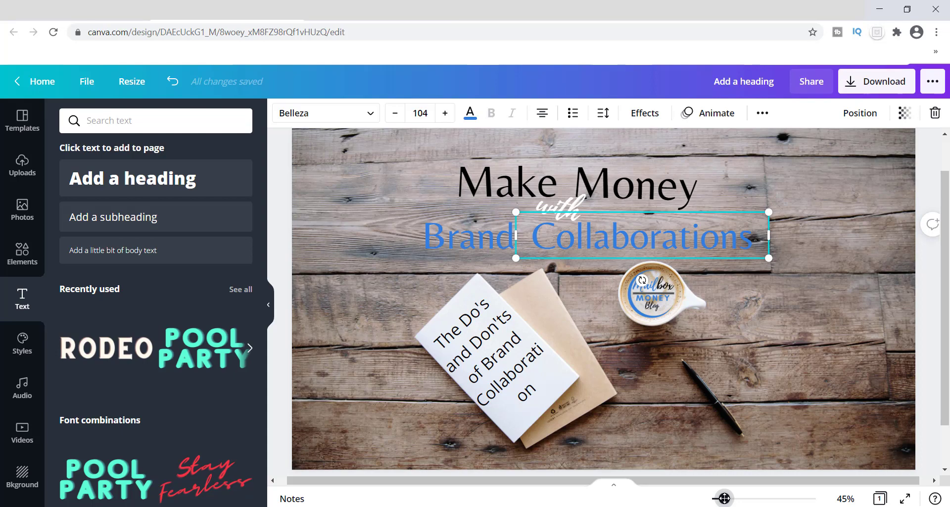
left_click_drag(725, 498, 723, 498)
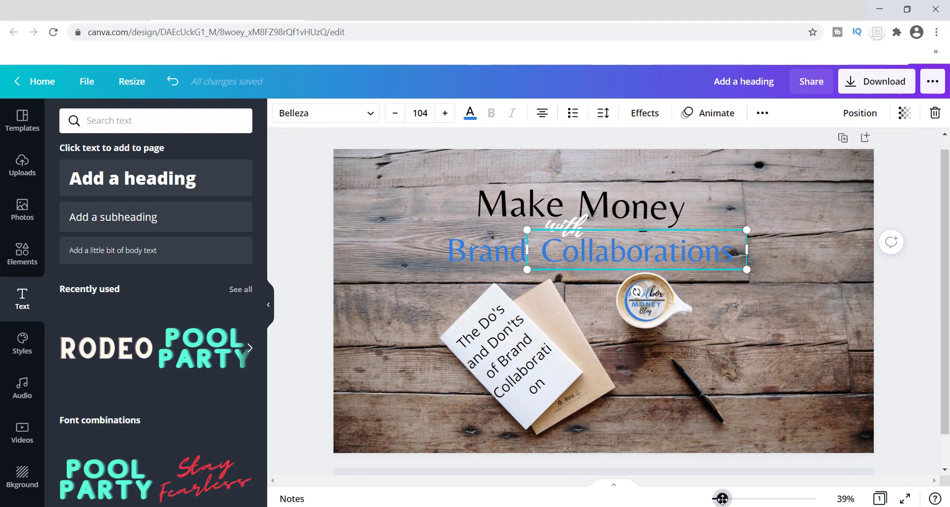
left_click_drag(722, 498, 722, 499)
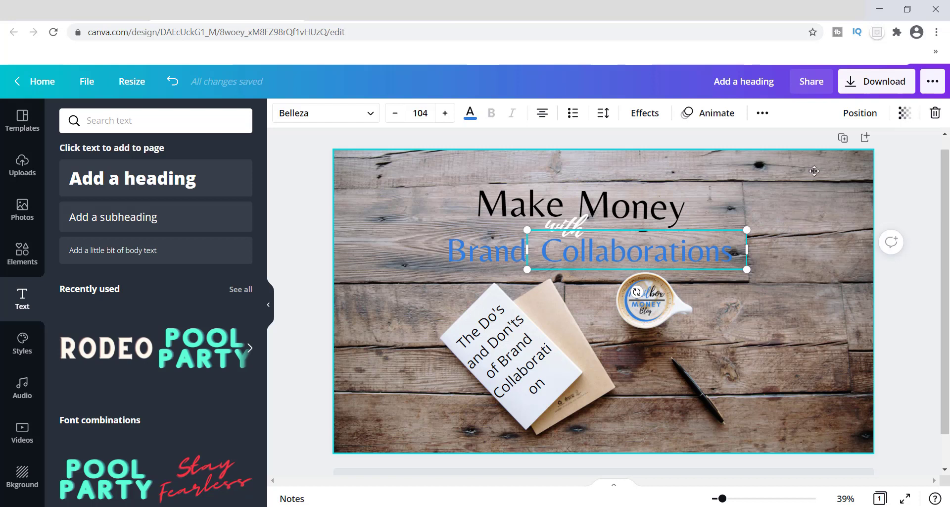
Step: Download the banner with the file type switched from PNG to JPG
left_click(851, 82)
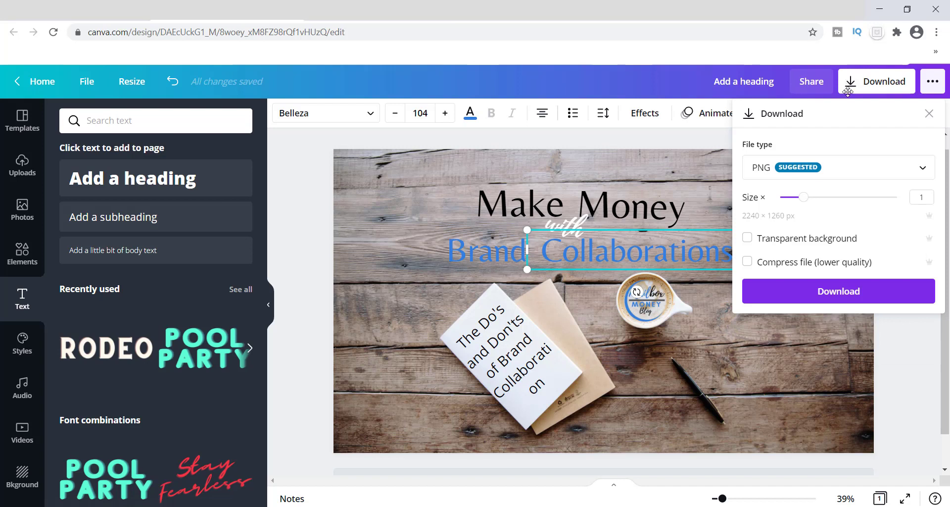
left_click(922, 164)
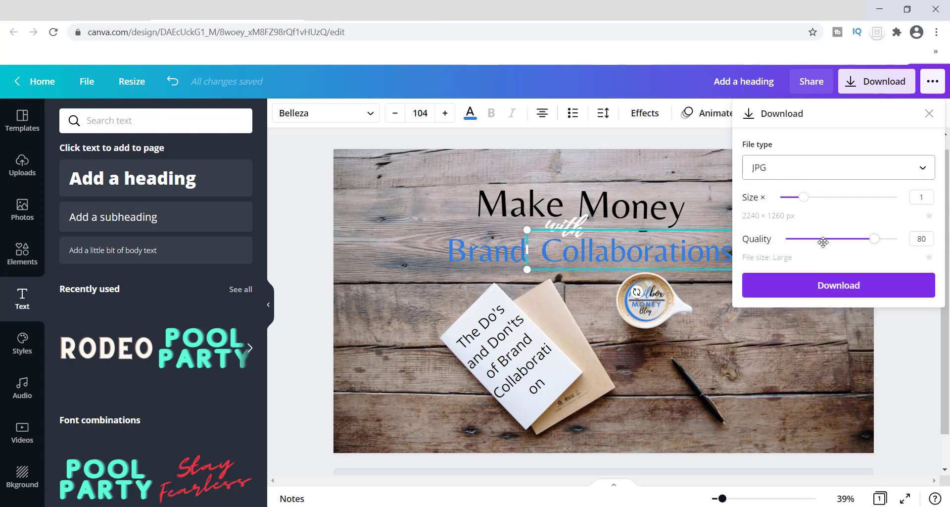
left_click(839, 287)
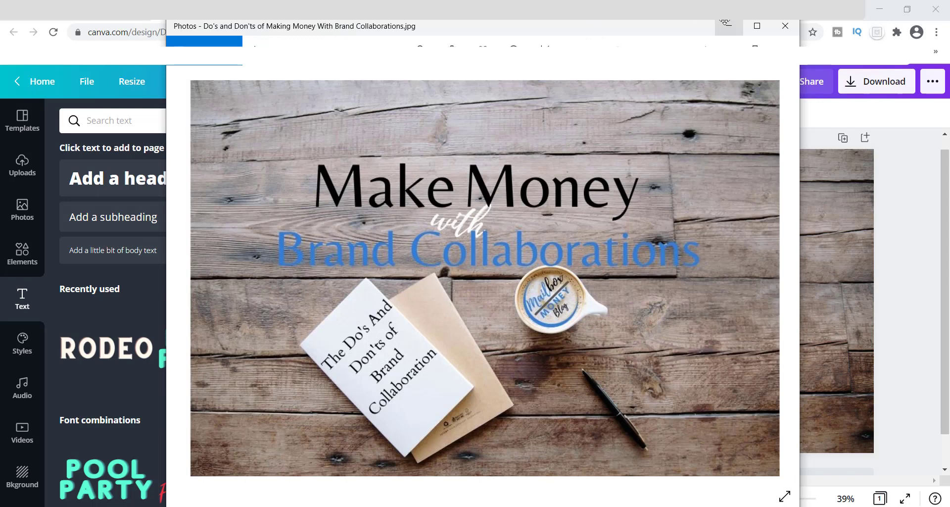
Step: Minimise the Windows Photos preview of the downloaded banner JPG
left_click(730, 24)
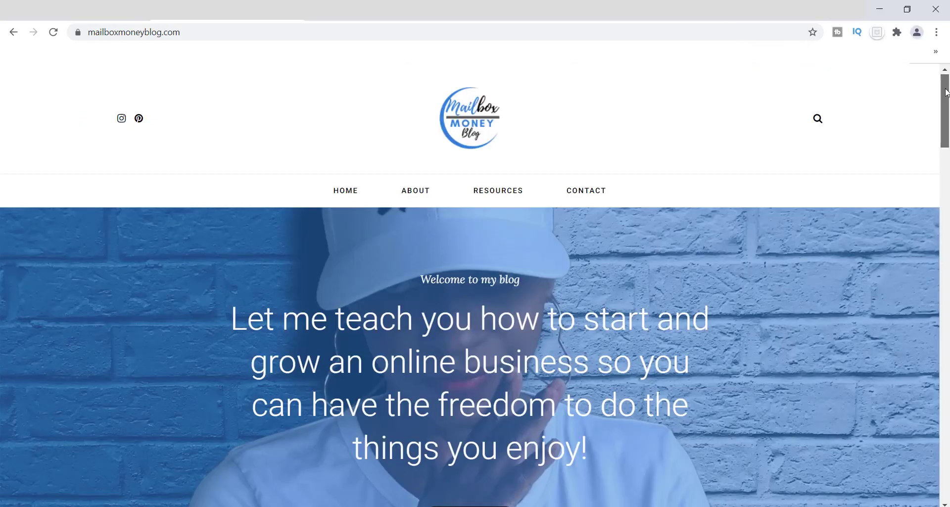
Step: Scroll the blog home page down to the Do's and Don'ts post showing the banner
left_click_drag(946, 91, 947, 208)
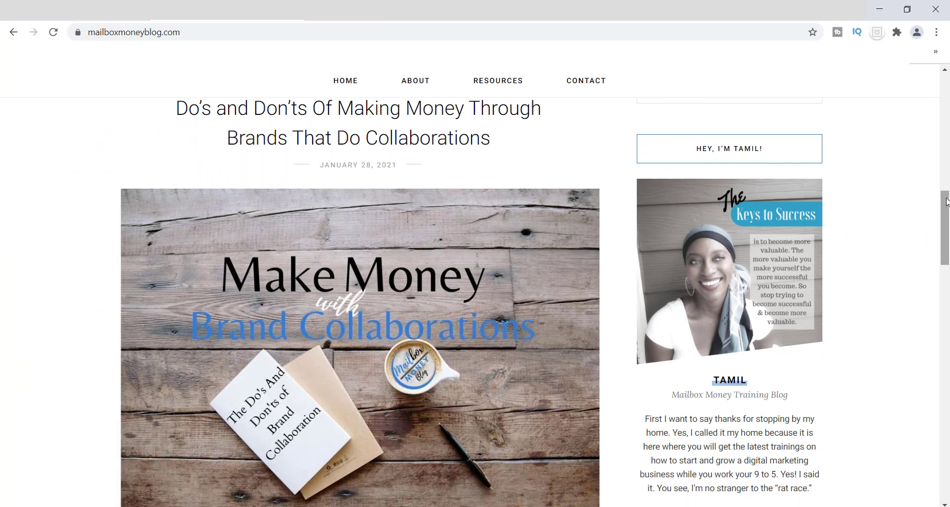
left_click_drag(948, 201, 948, 232)
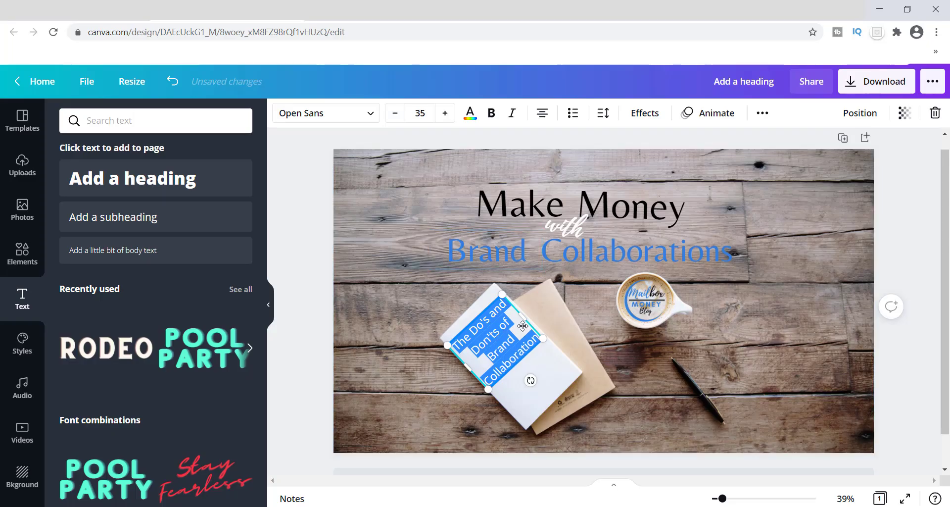
Step: Resize the rotated notebook subtitle box so 'Collaboration' fits one line, reflowing to four lines
left_click_drag(523, 326, 515, 332)
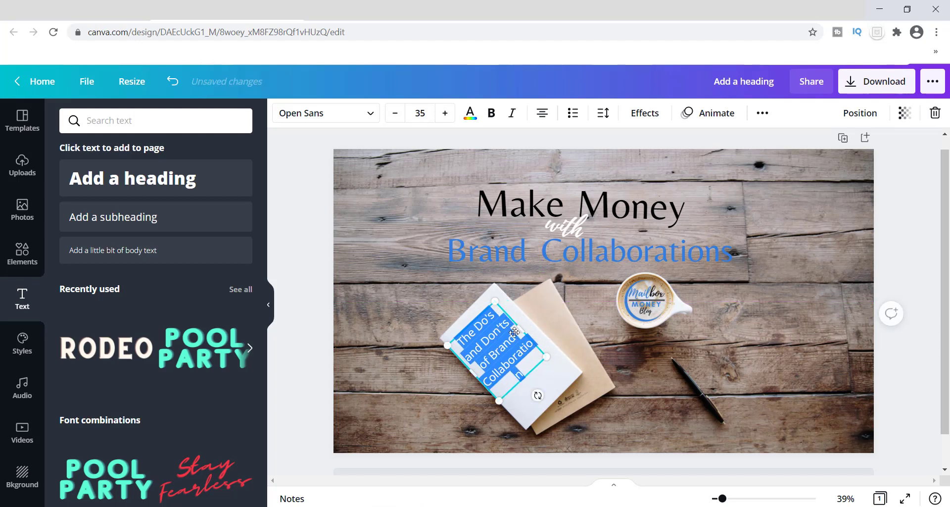
left_click(515, 372)
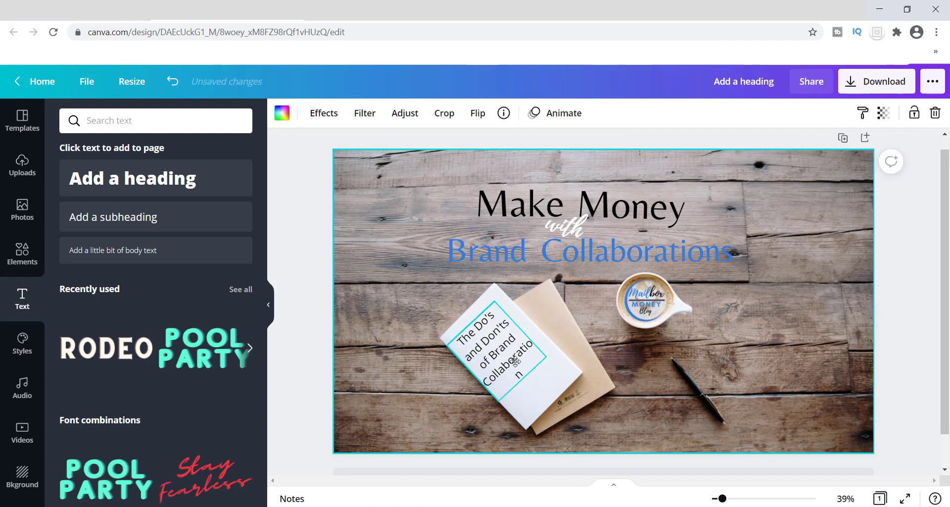
left_click(518, 330)
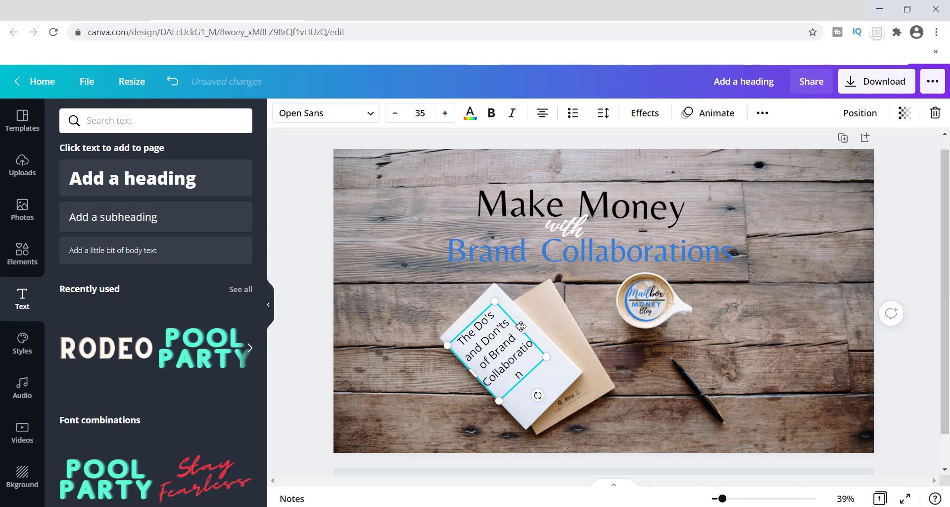
left_click_drag(521, 326, 511, 355)
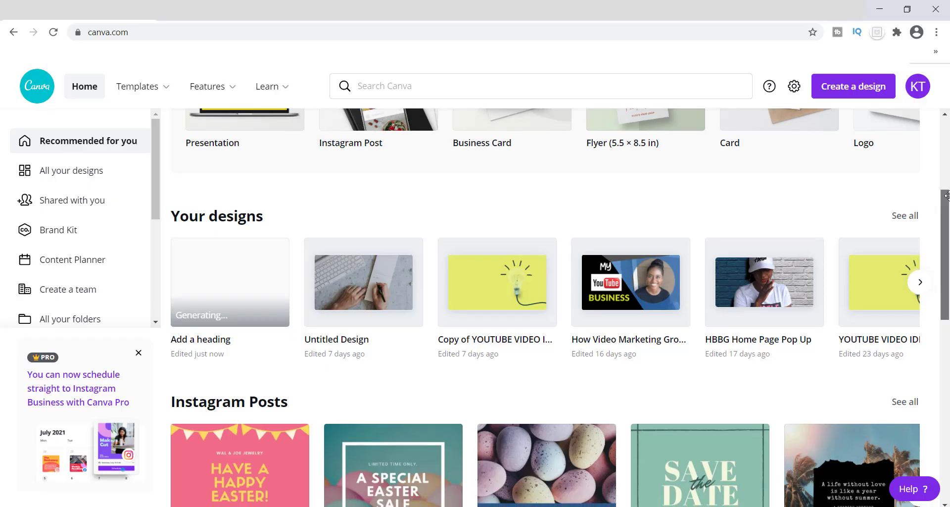
scroll(944, 239, "down", 3)
left_click_drag(944, 239, 945, 402)
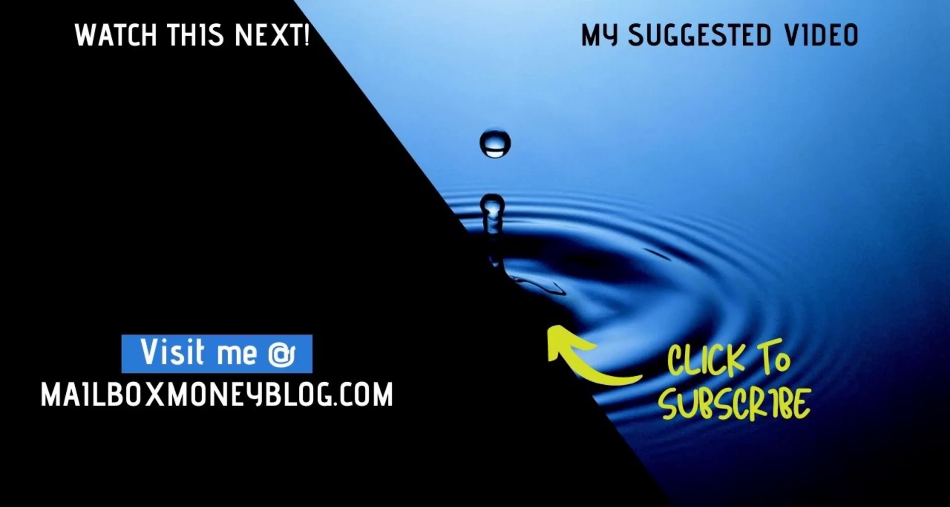